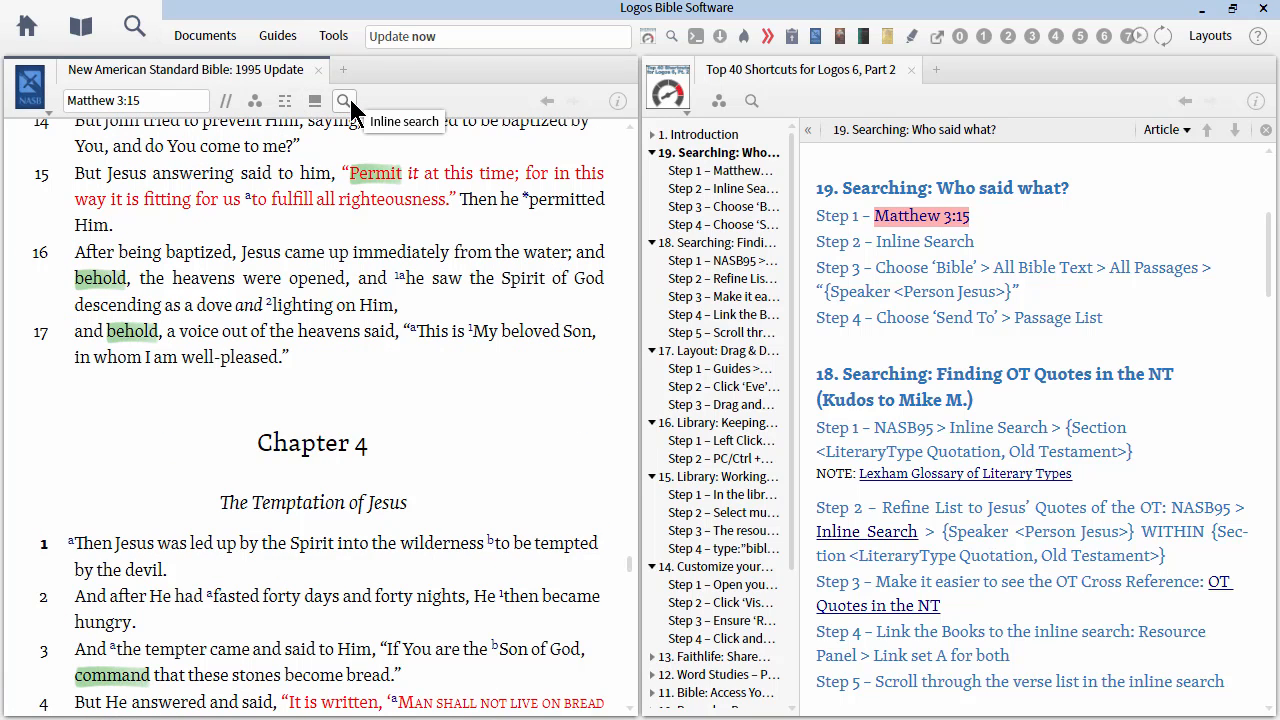
- Open an inline search in the New American Standard Bible with the Bible search type, covering All Bible Text in All Passages
click(350, 100)
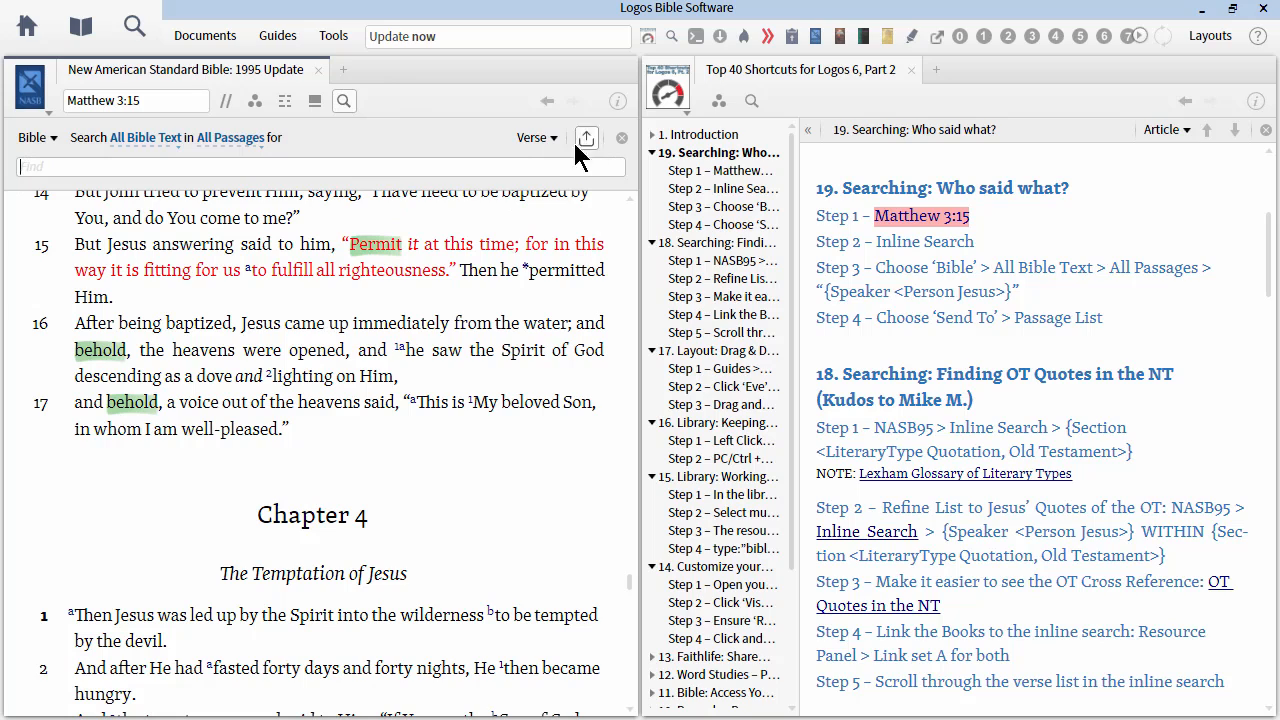
click(40, 139)
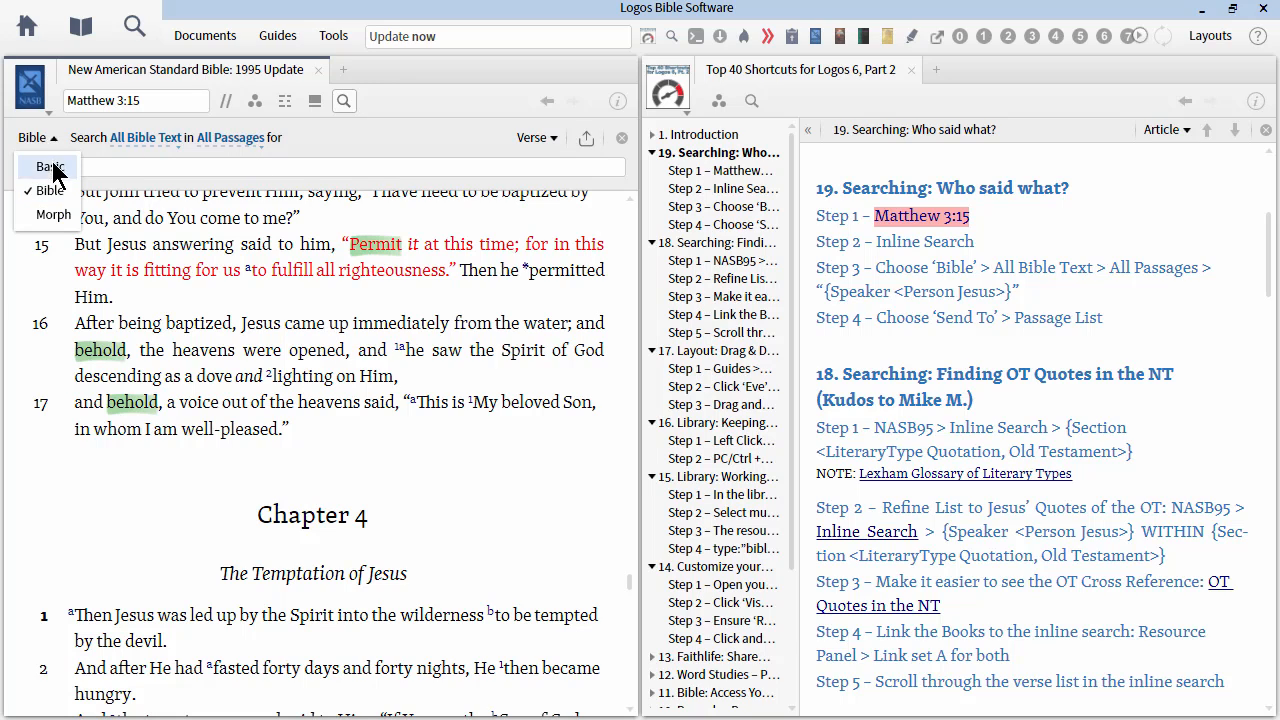
click(43, 196)
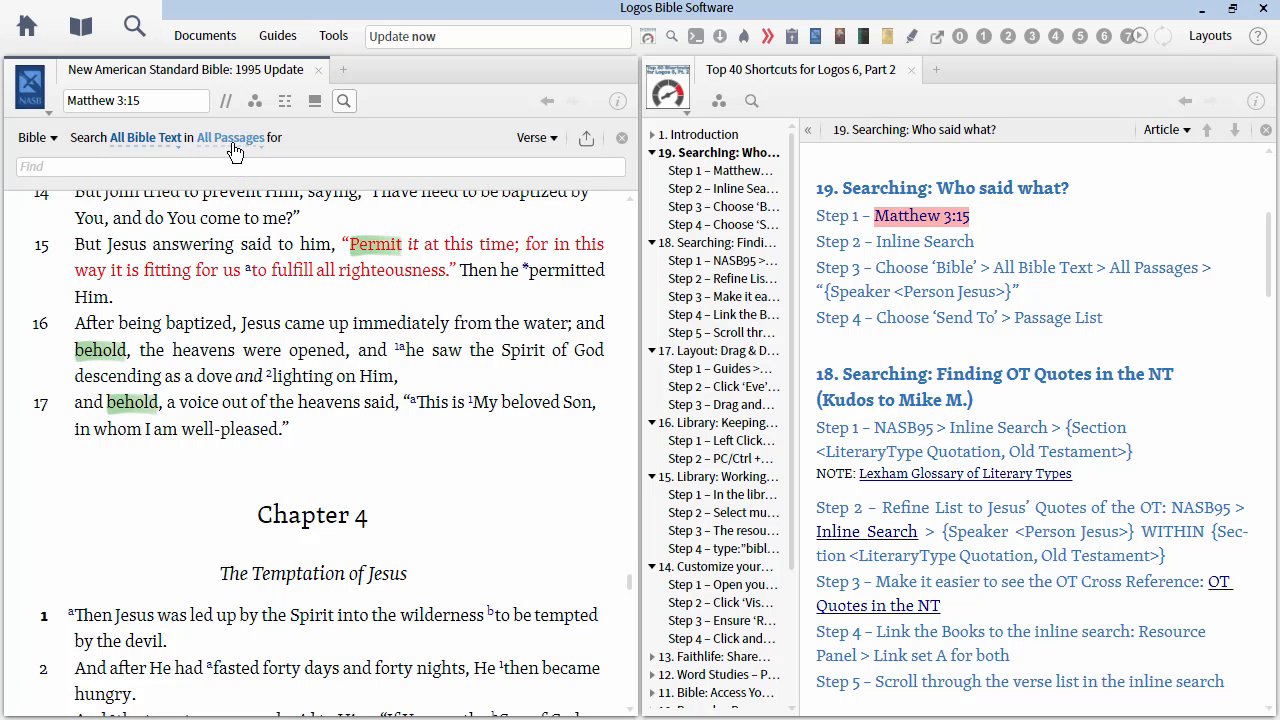
- Copy the text "{Speaker <Person Jesus" from Step 3 of the shortcuts article into the inline search query
double_click(852, 292)
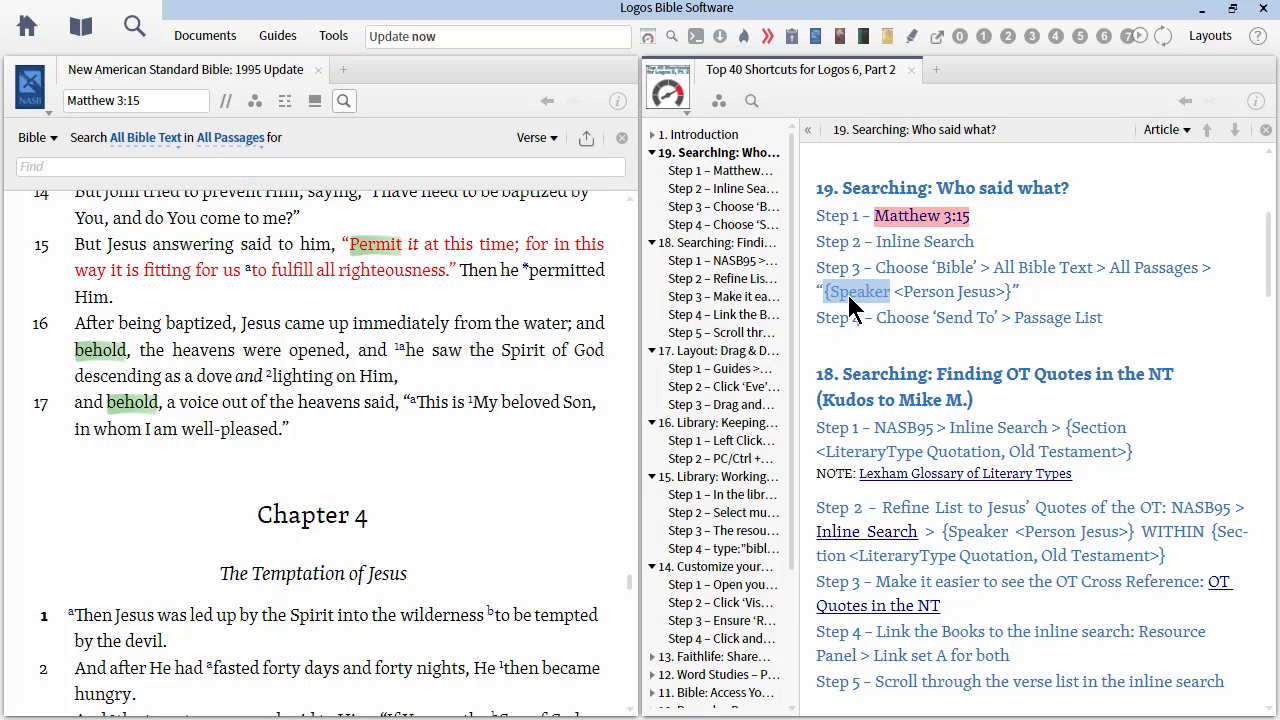
mouse_move(960, 305)
mouse_down()
mouse_move(1005, 298)
mouse_move(1015, 310)
mouse_move(960, 300)
mouse_up()
key(ctrl+c)
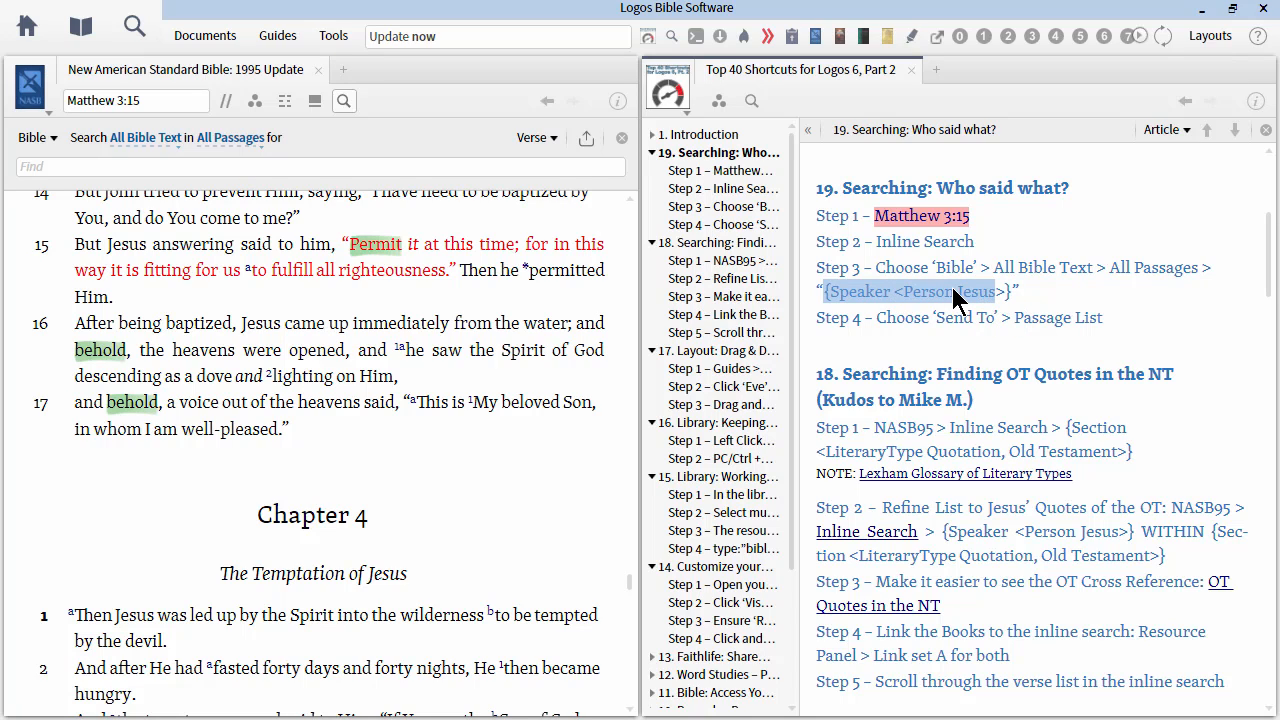
click(56, 168)
key(ctrl+v)
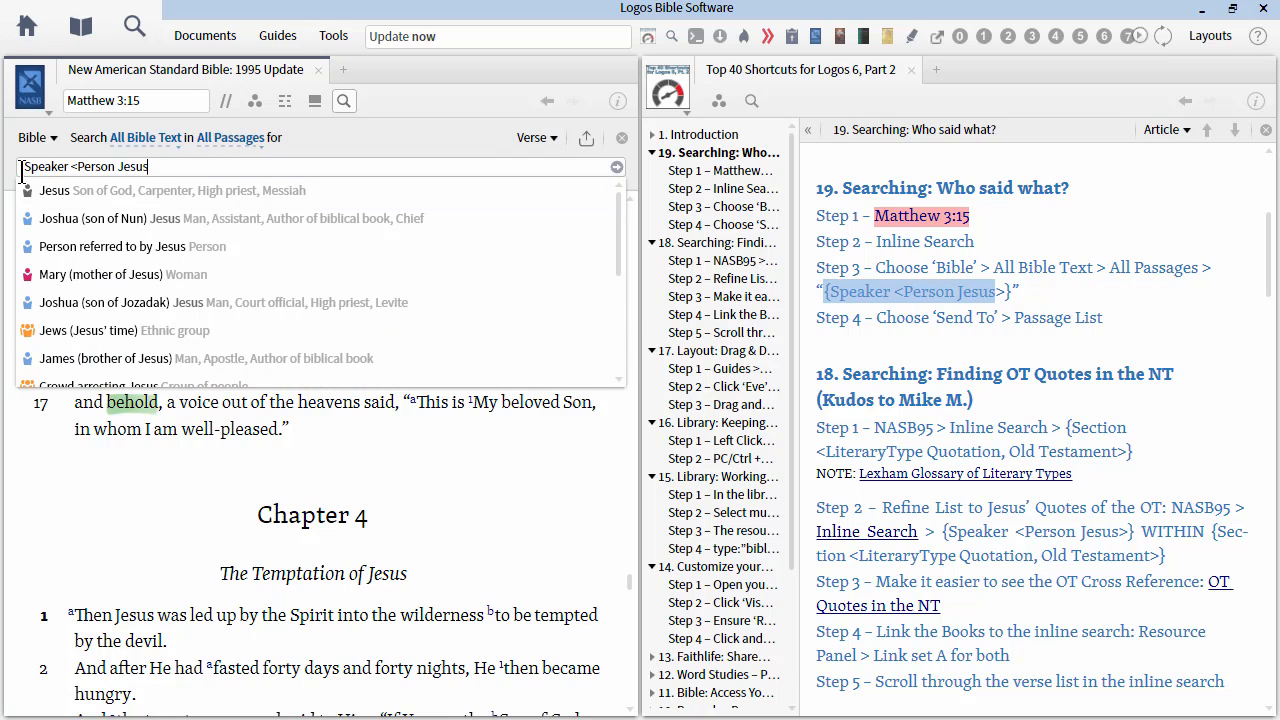
- Complete the inline search query as {Speaker <Person Jesus>} and run the search
double_click(33, 168)
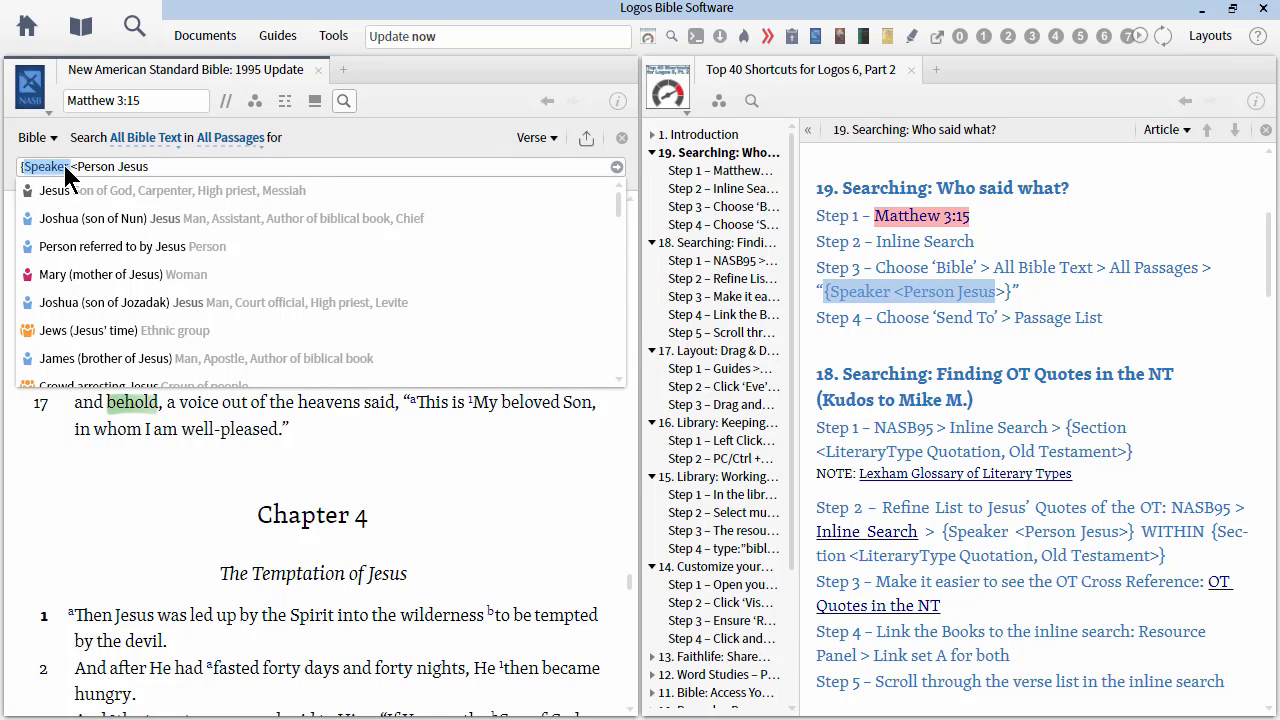
click(79, 166)
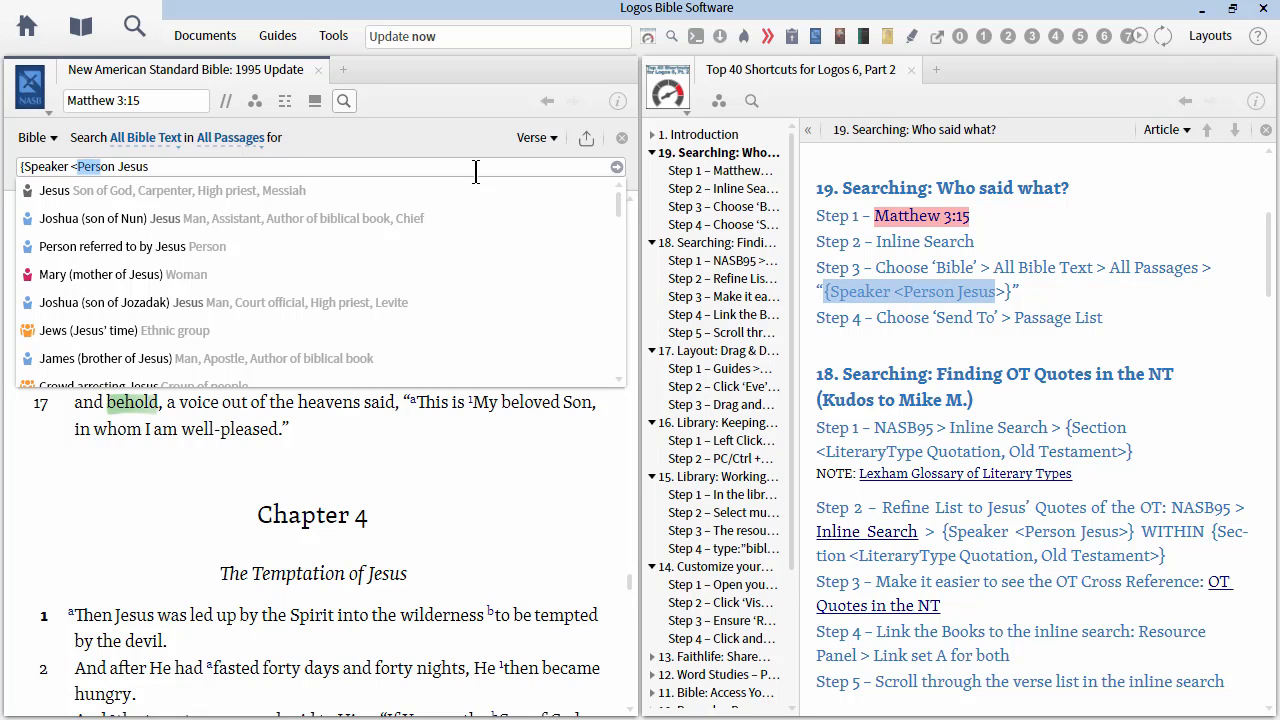
key(shift+Right)
key(shift+Right)
key(Right)
text(>})
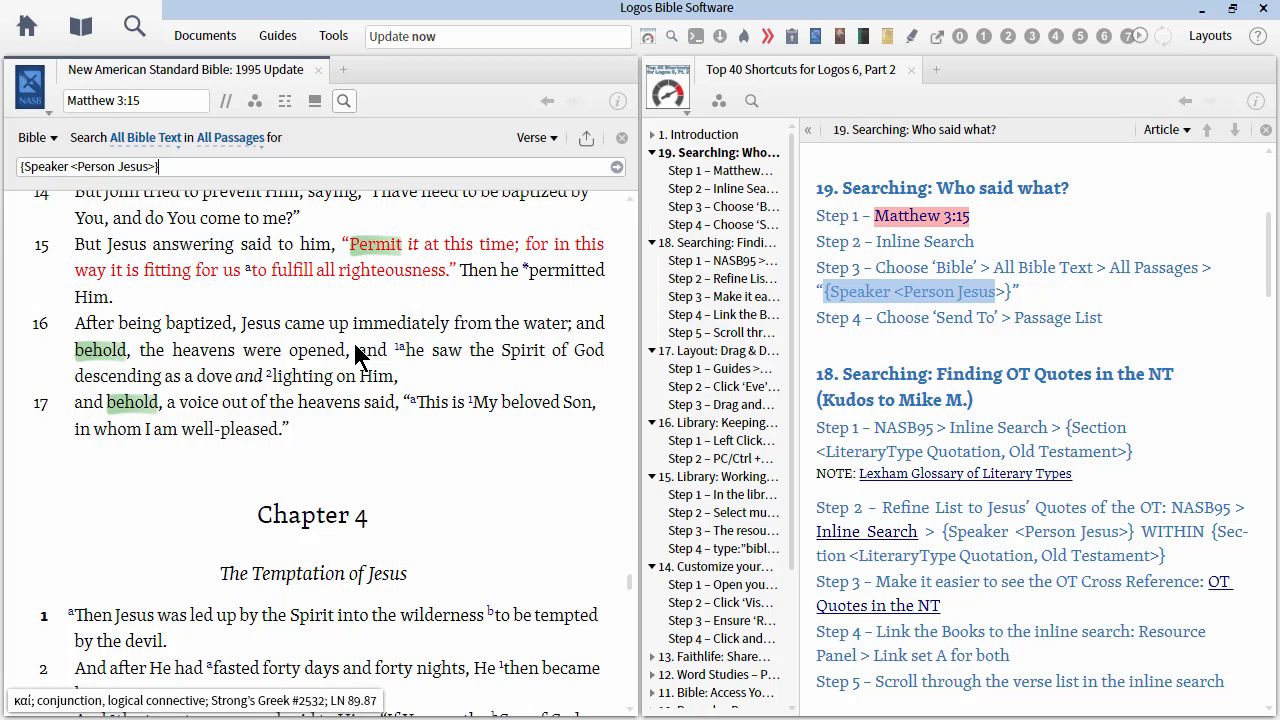
key(Return)
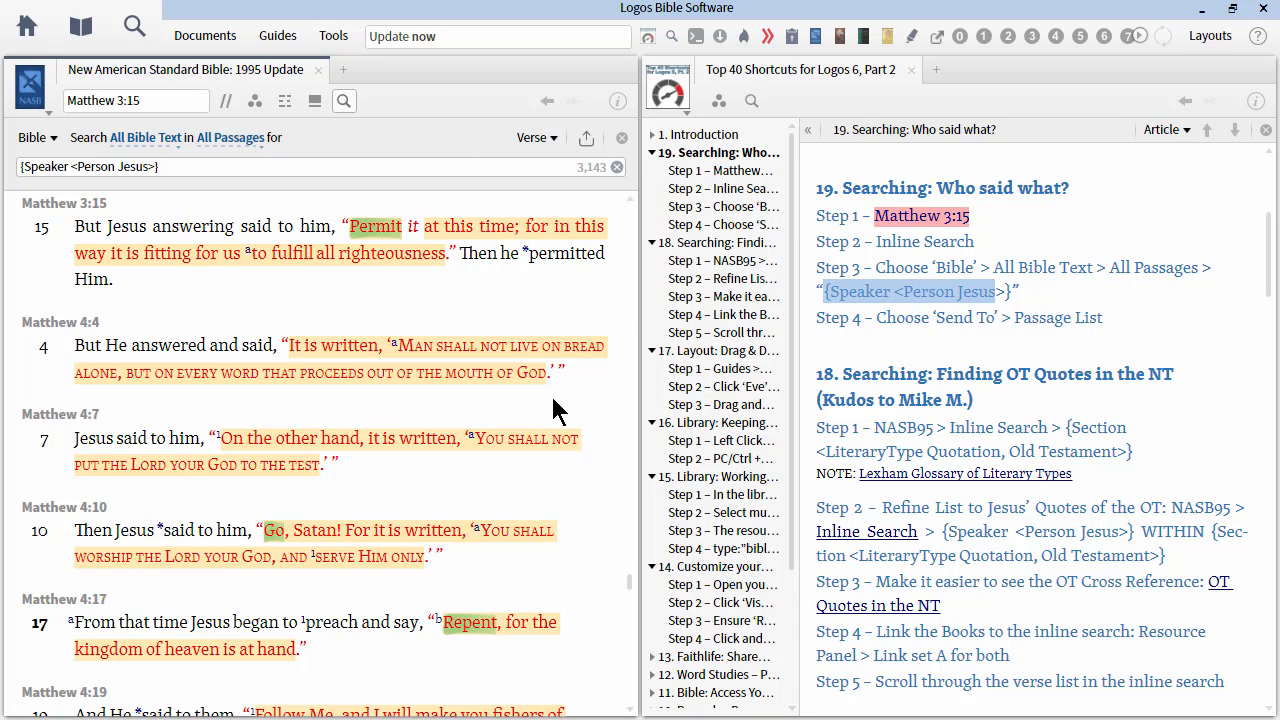
- Look through the inline search results from Matthew to Revelation and return to the first result
click(203, 318)
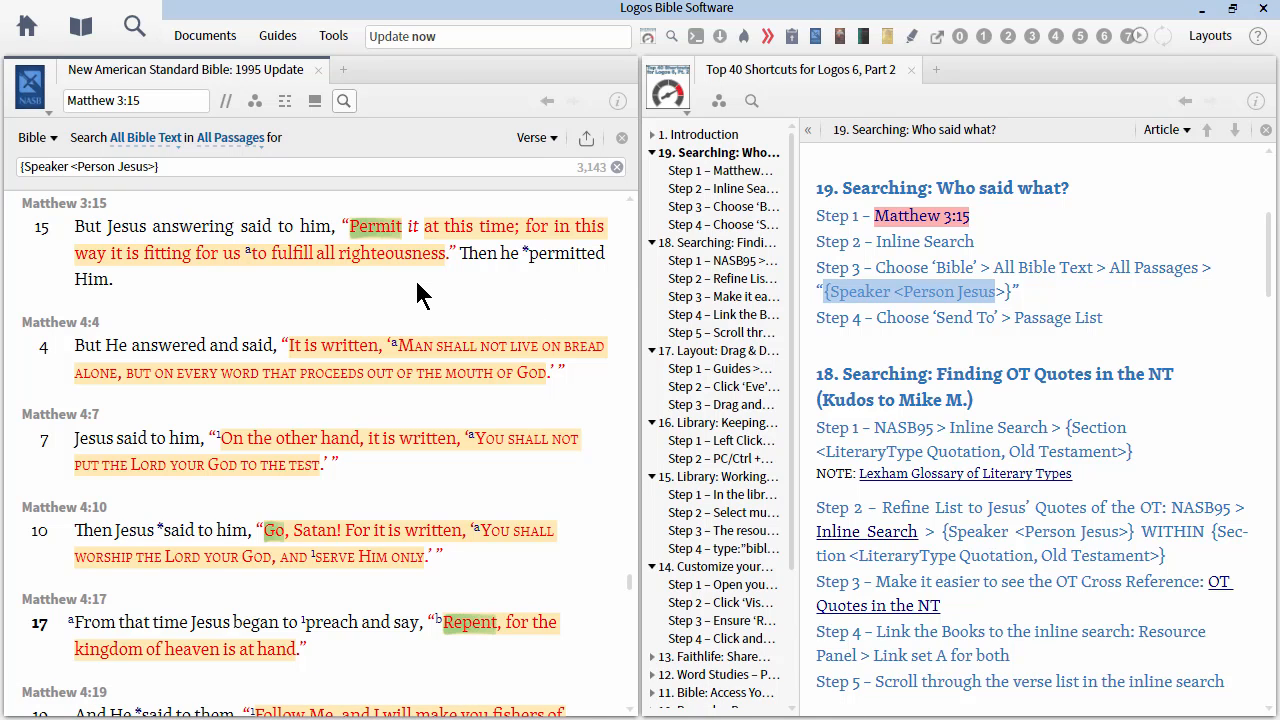
key(End)
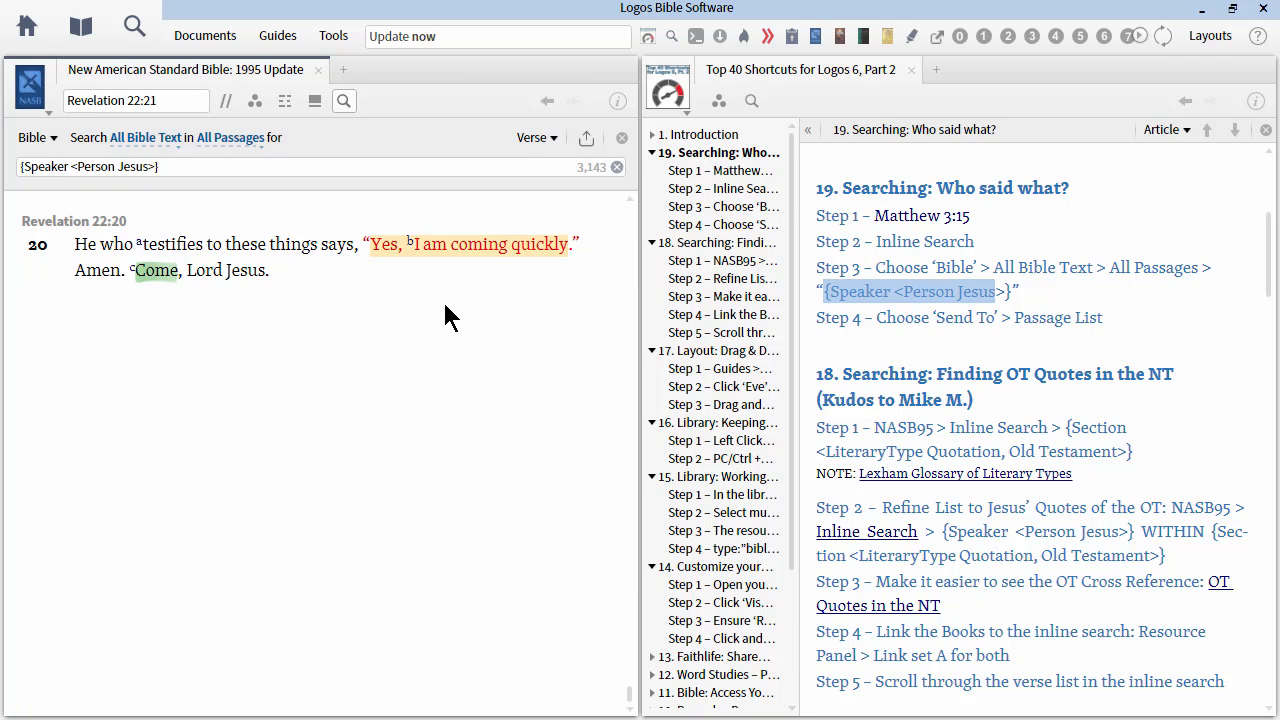
key(Home)
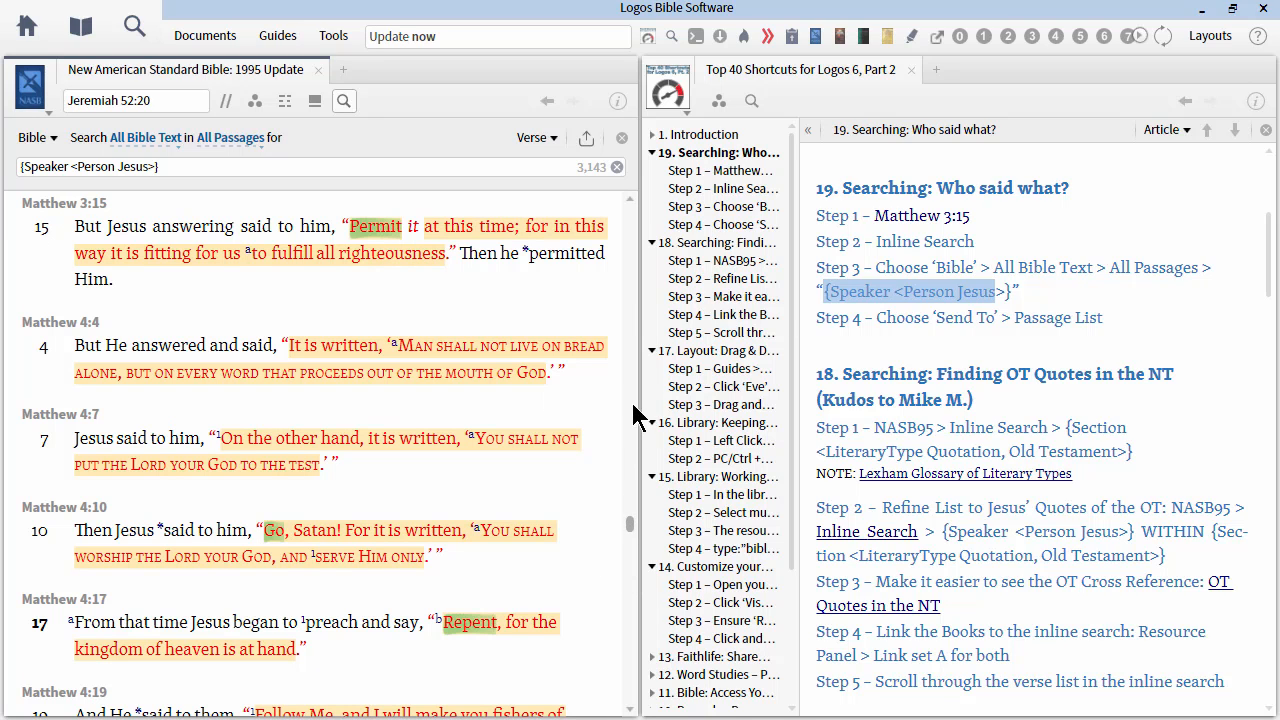
drag(633, 404, 647, 661)
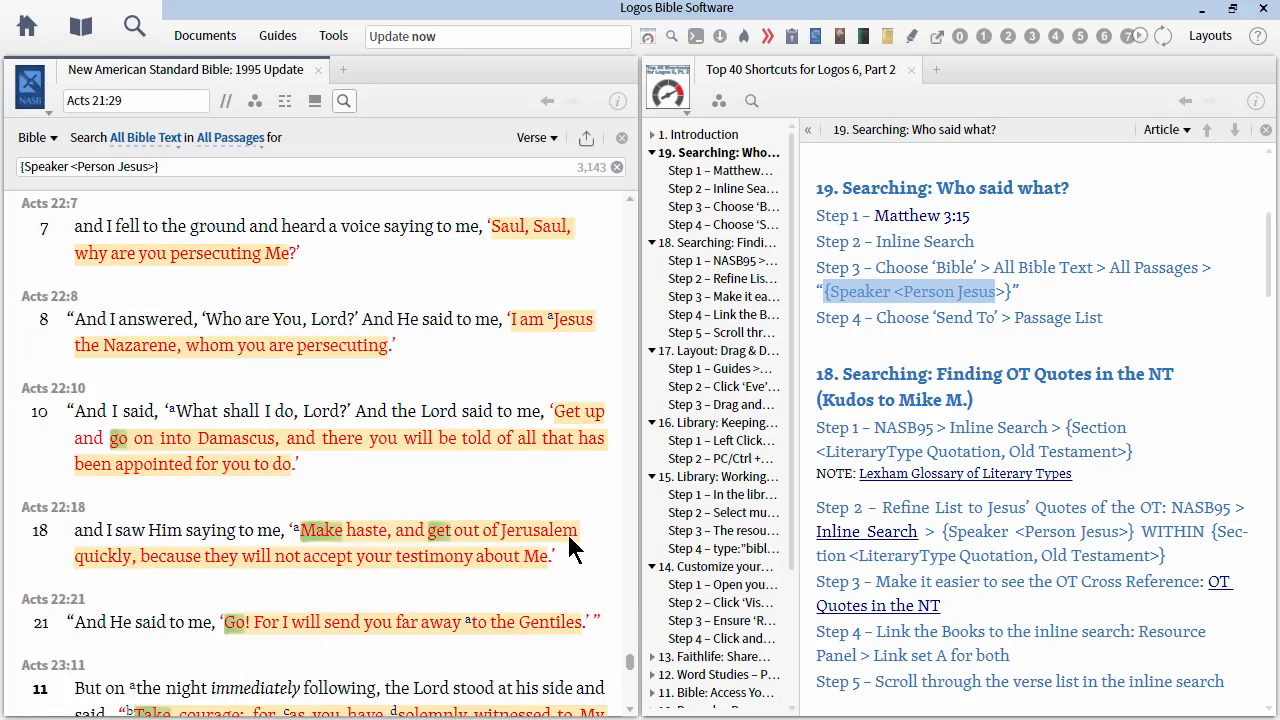
scroll(314, 359, down, 20)
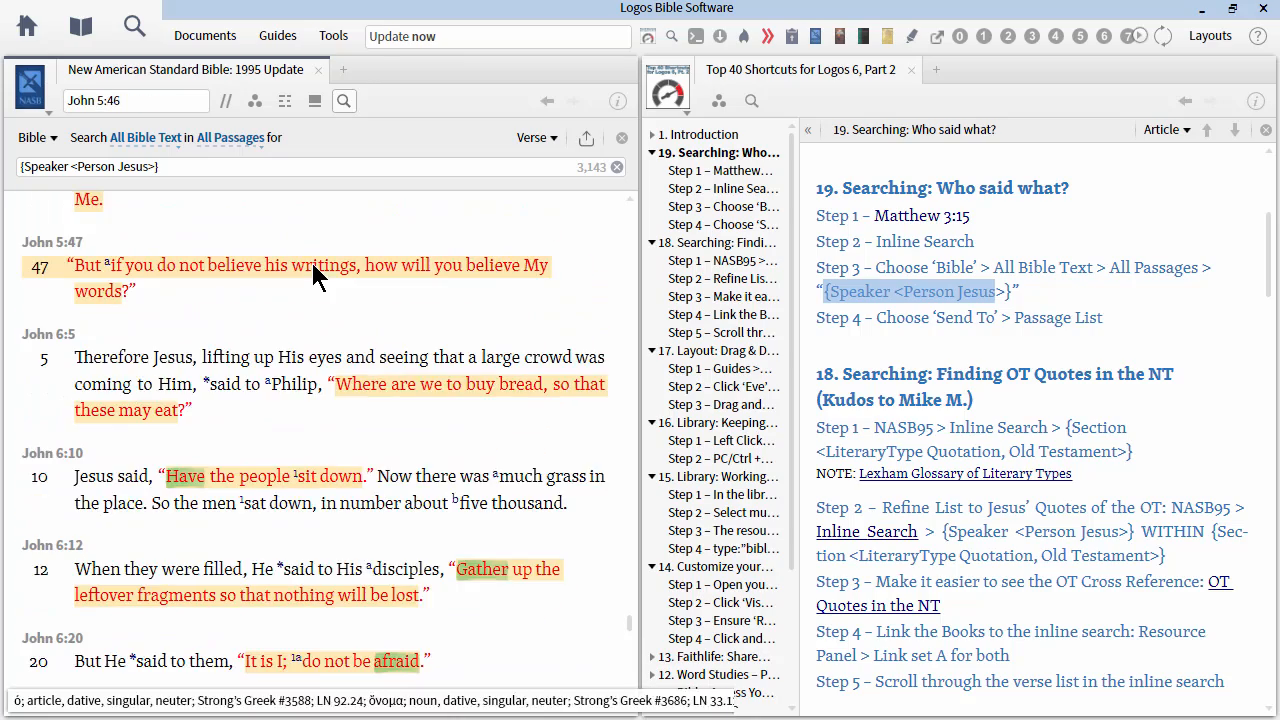
scroll(341, 268, down, 15)
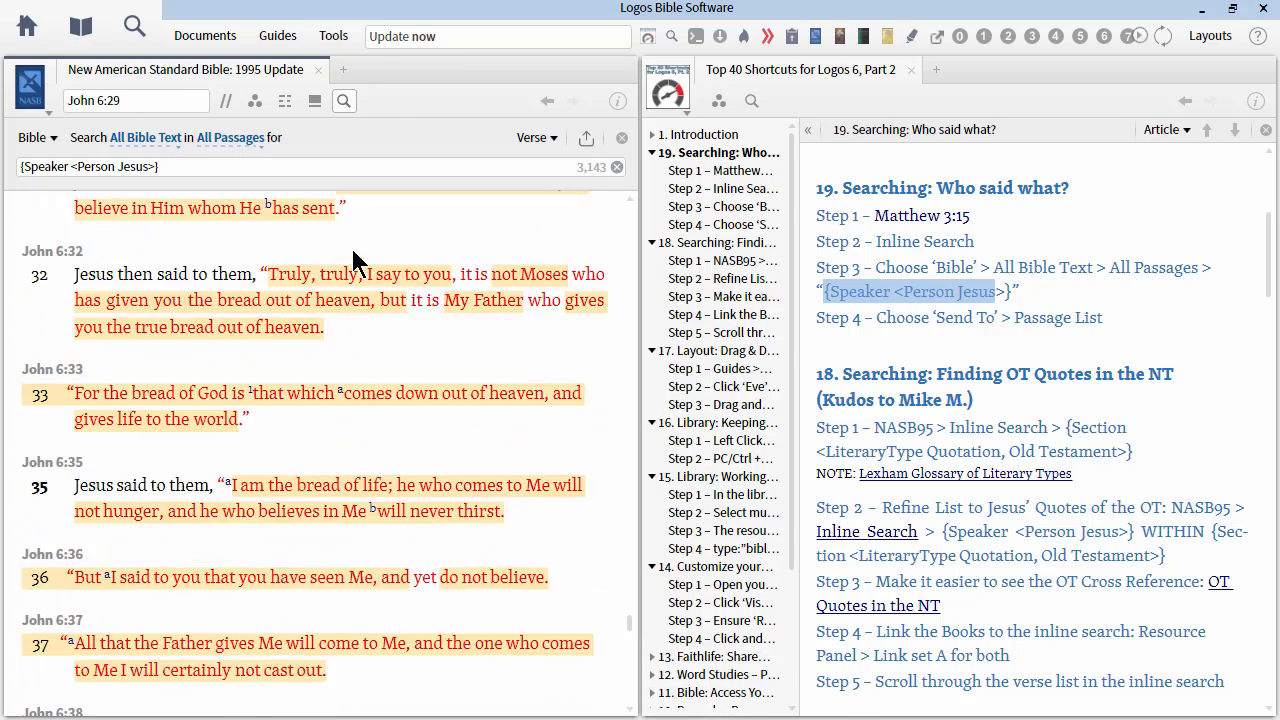
scroll(360, 250, down, 15)
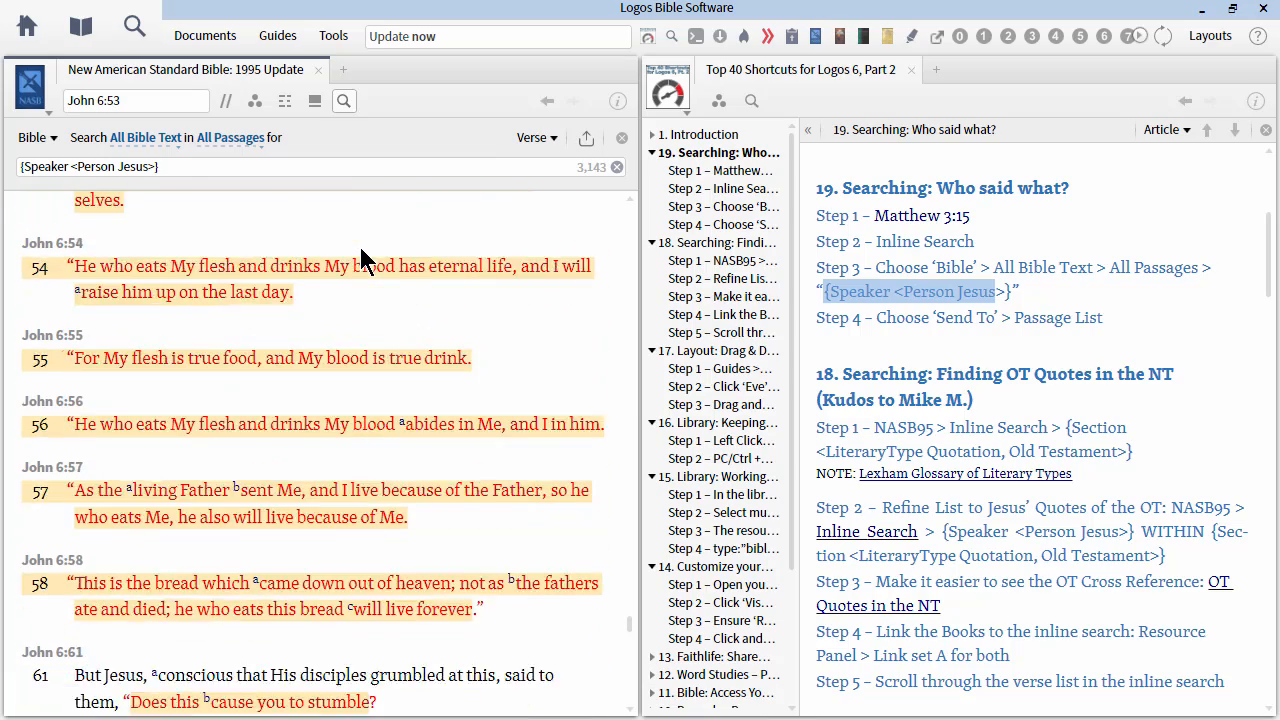
scroll(362, 260, down, 4)
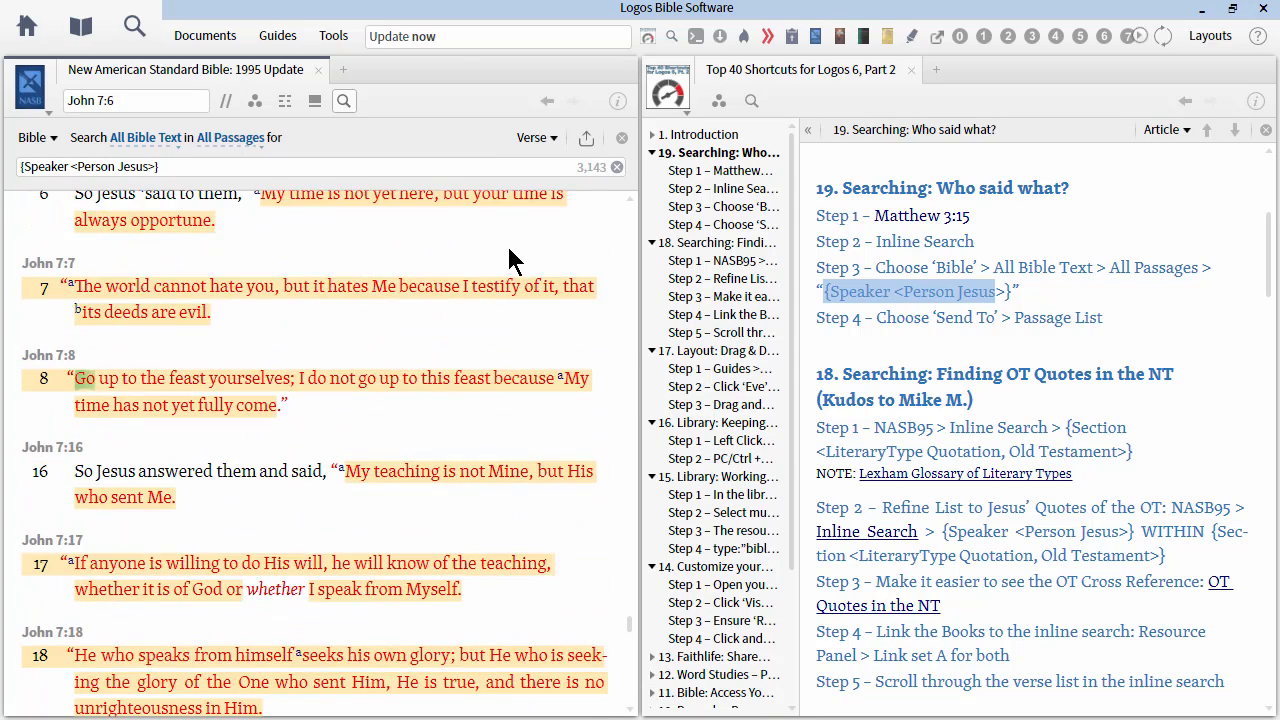
key(ctrl+Home)
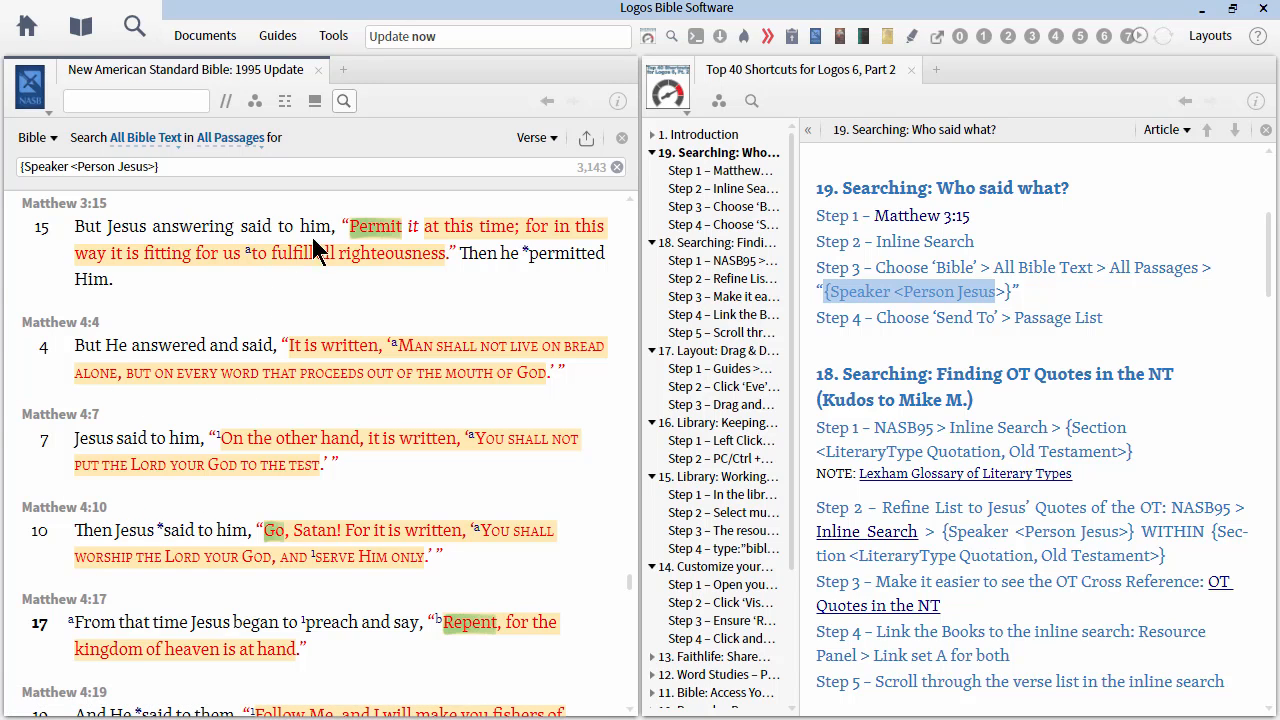
- Display the inline search results by Paragraph and look through the Matthew 5 passages
click(546, 140)
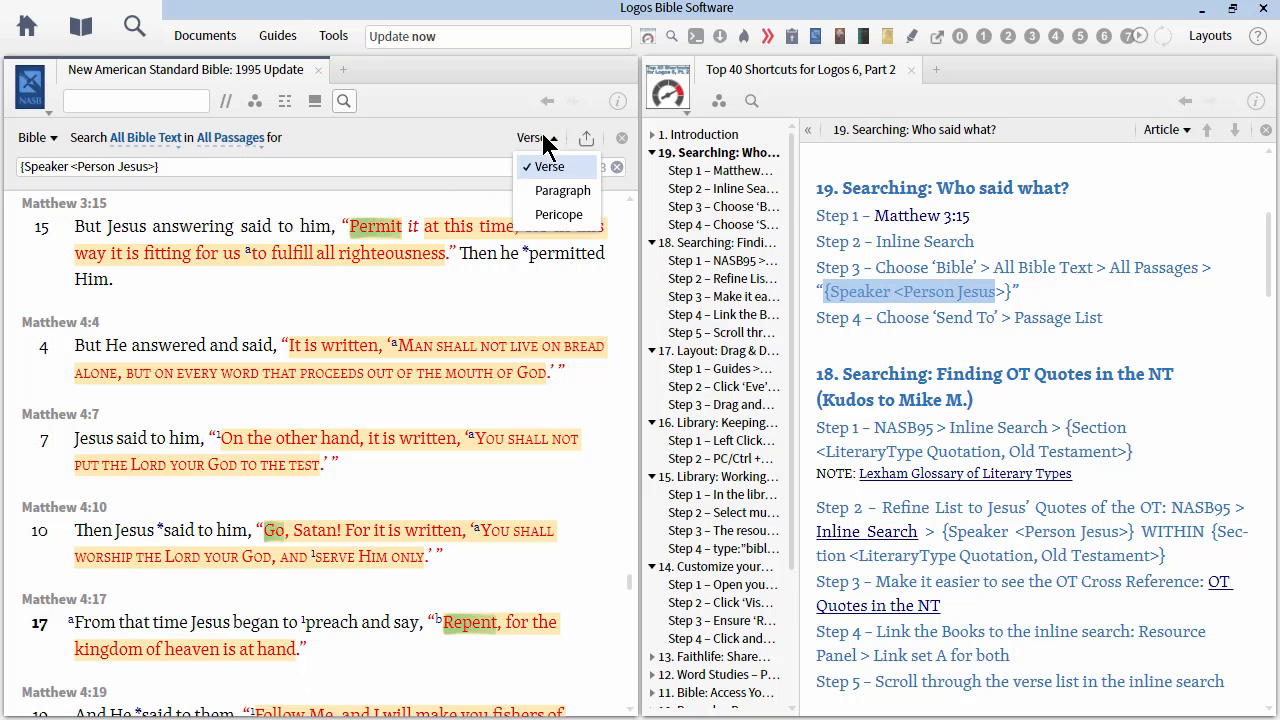
click(556, 191)
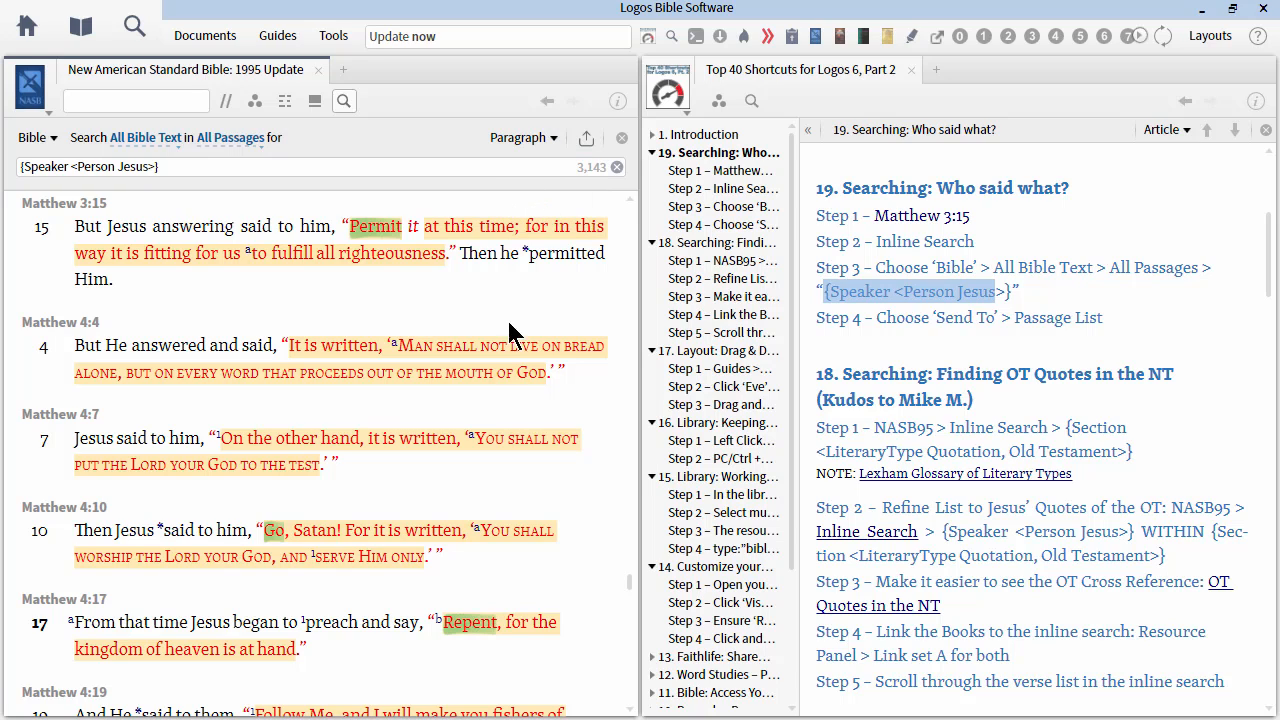
click(183, 165)
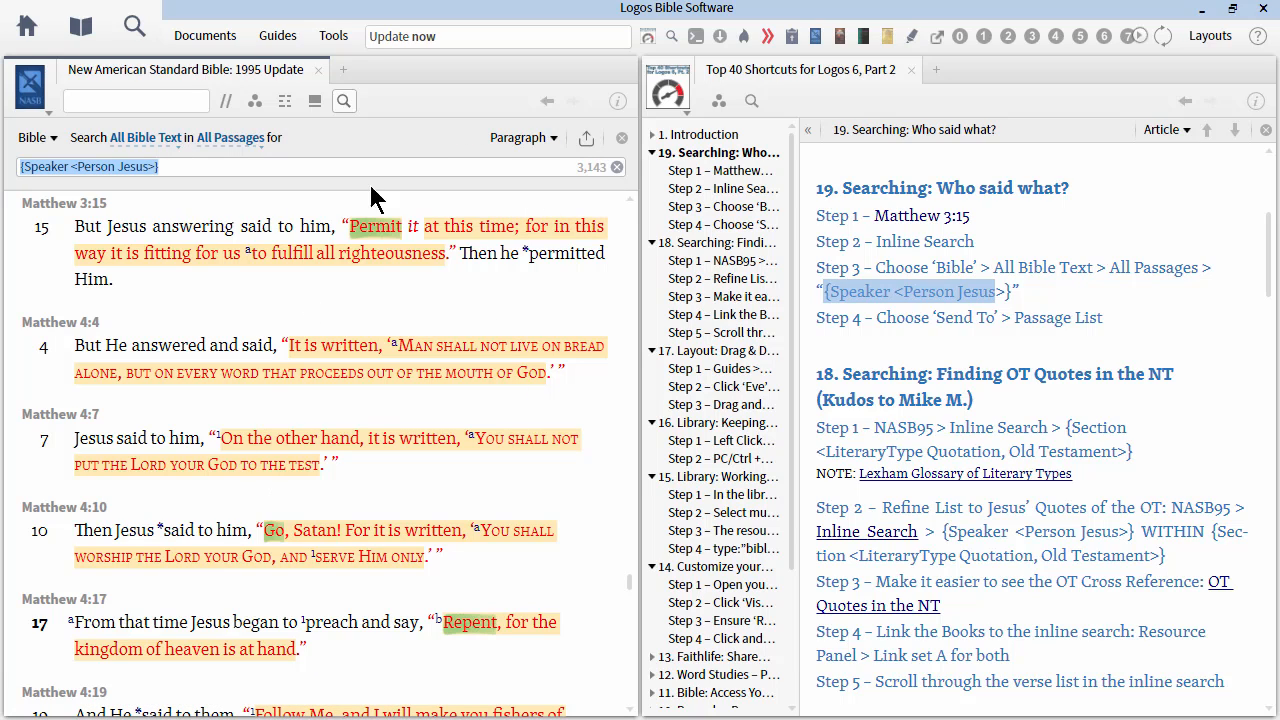
scroll(340, 360, down, 3)
scroll(351, 390, down, 15)
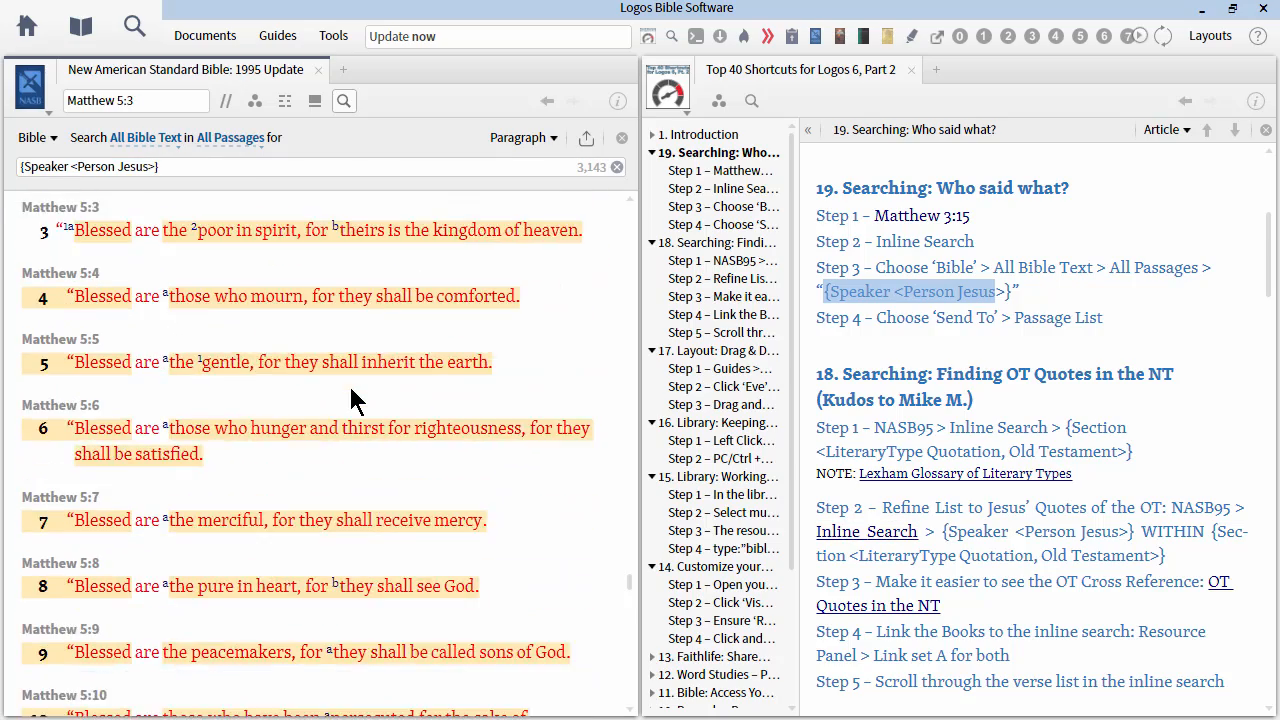
scroll(351, 395, down, 5)
scroll(356, 381, up, 20)
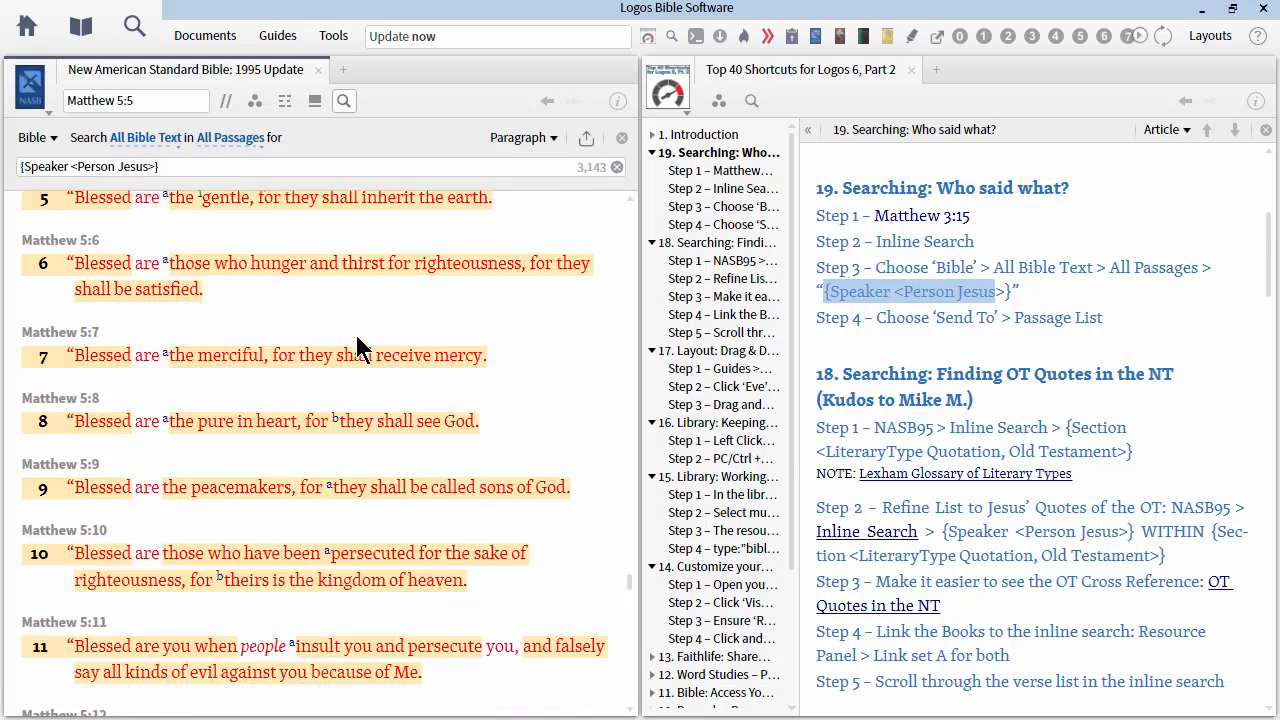
- Try displaying the inline search results by Pericope and Paragraph, and return the display to Verse
click(545, 140)
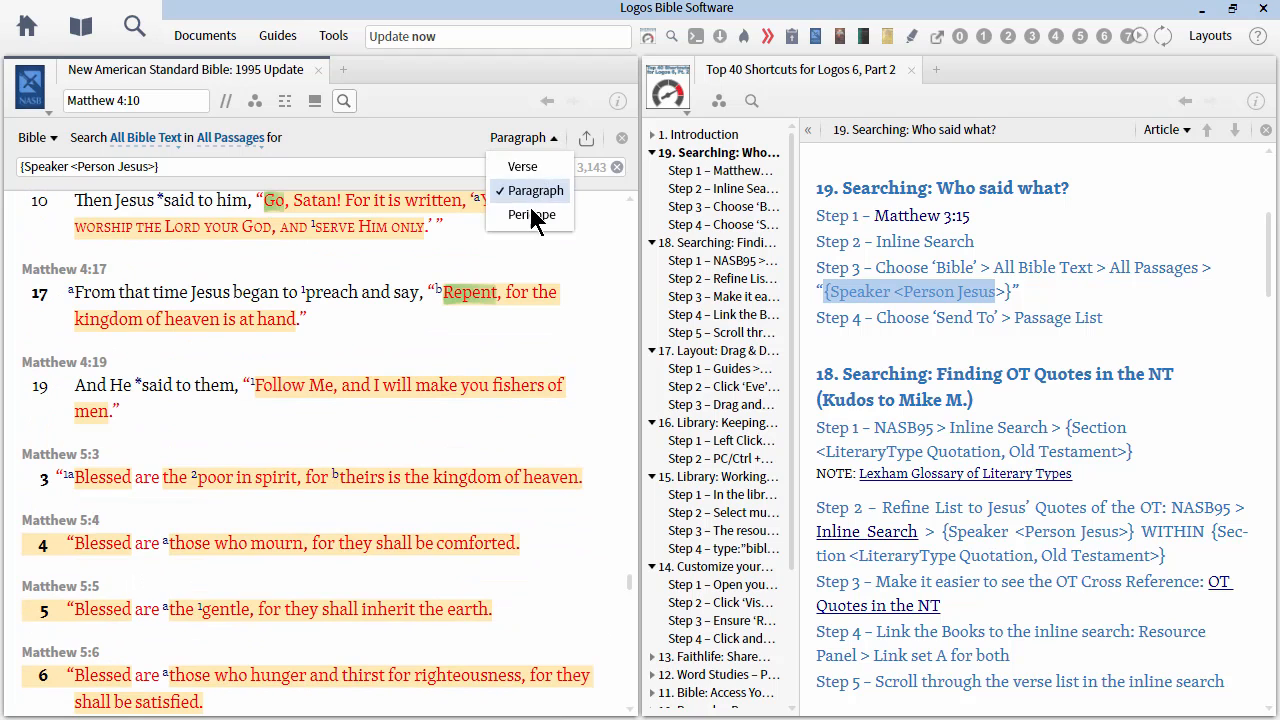
click(530, 214)
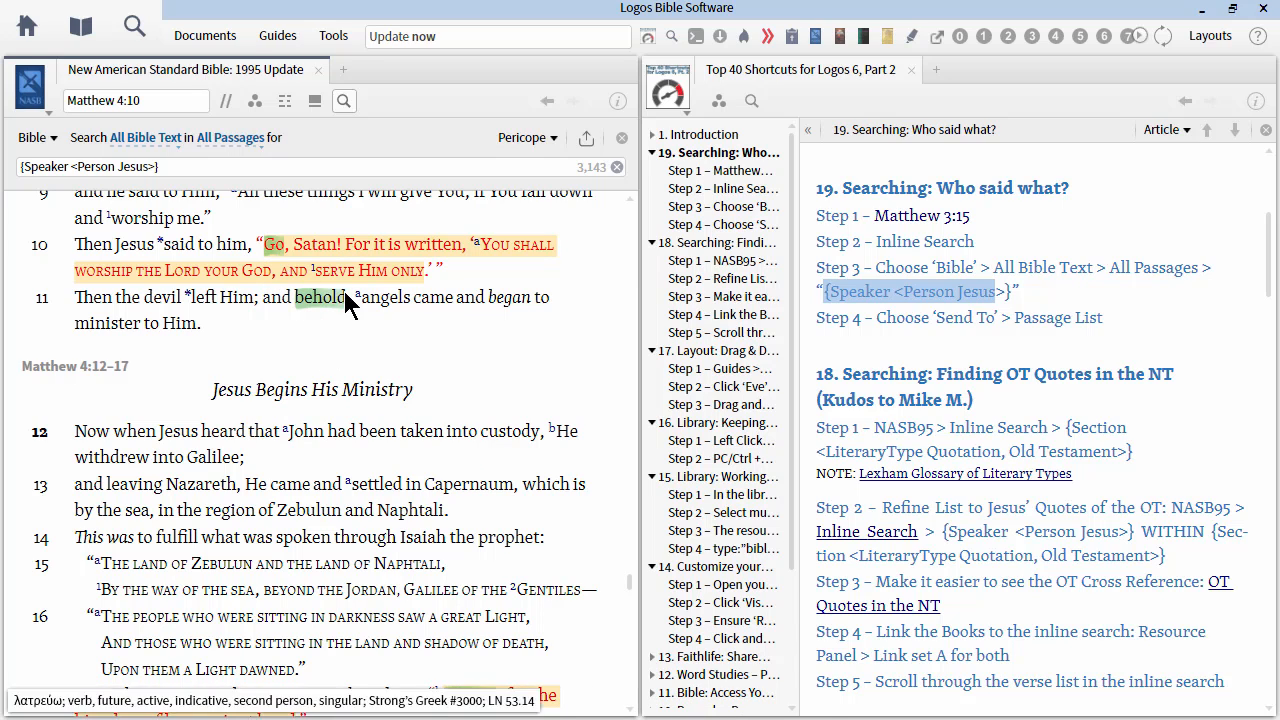
click(538, 141)
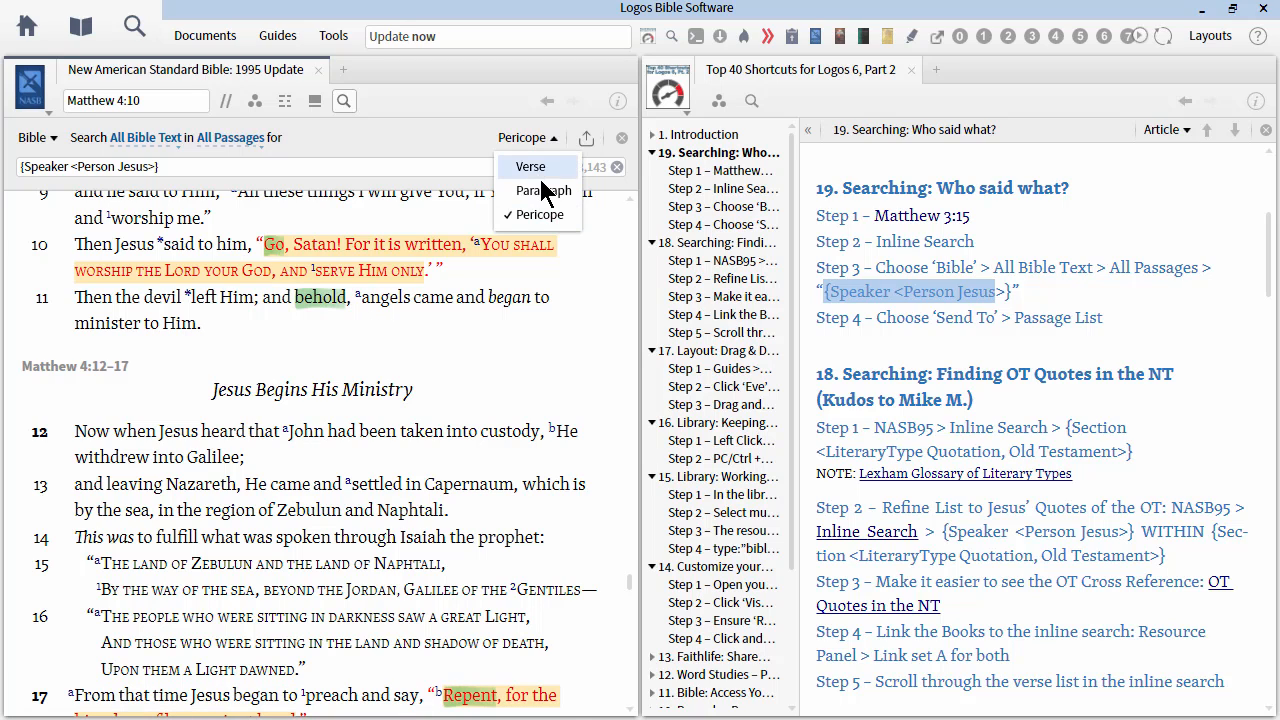
click(545, 194)
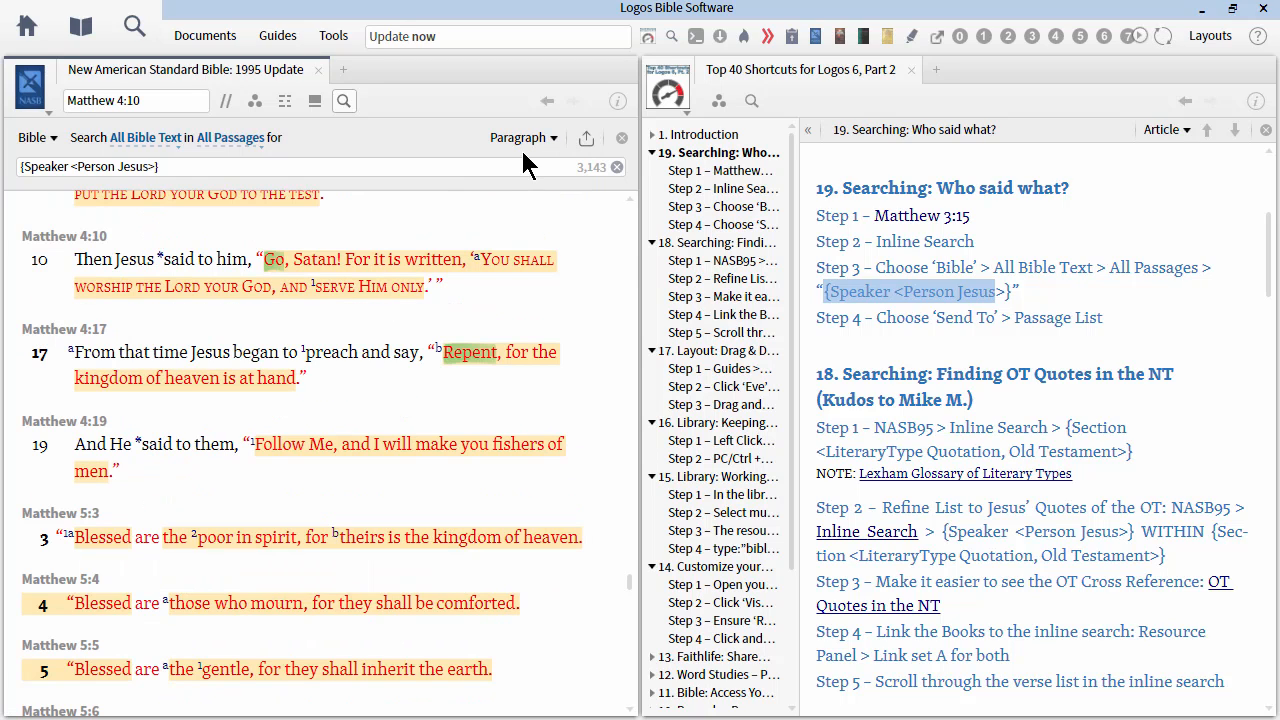
click(521, 150)
click(522, 168)
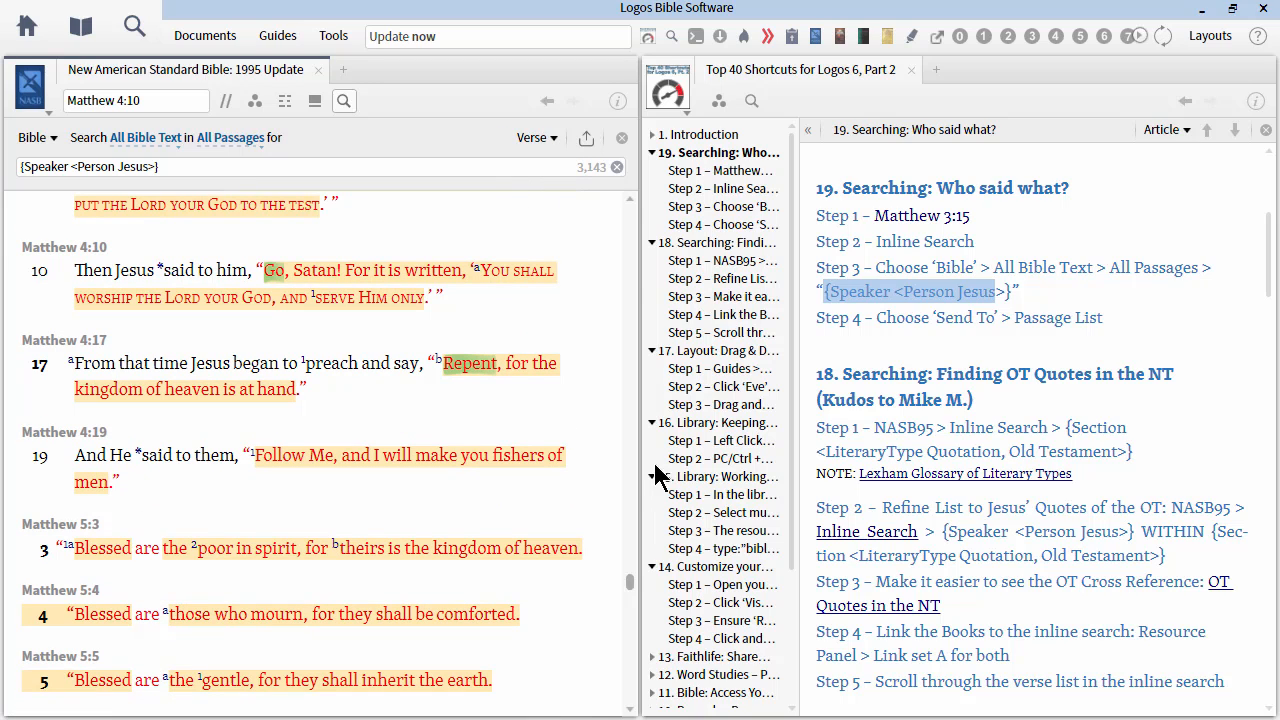
- Send the inline search results to a new Passage List document
click(630, 198)
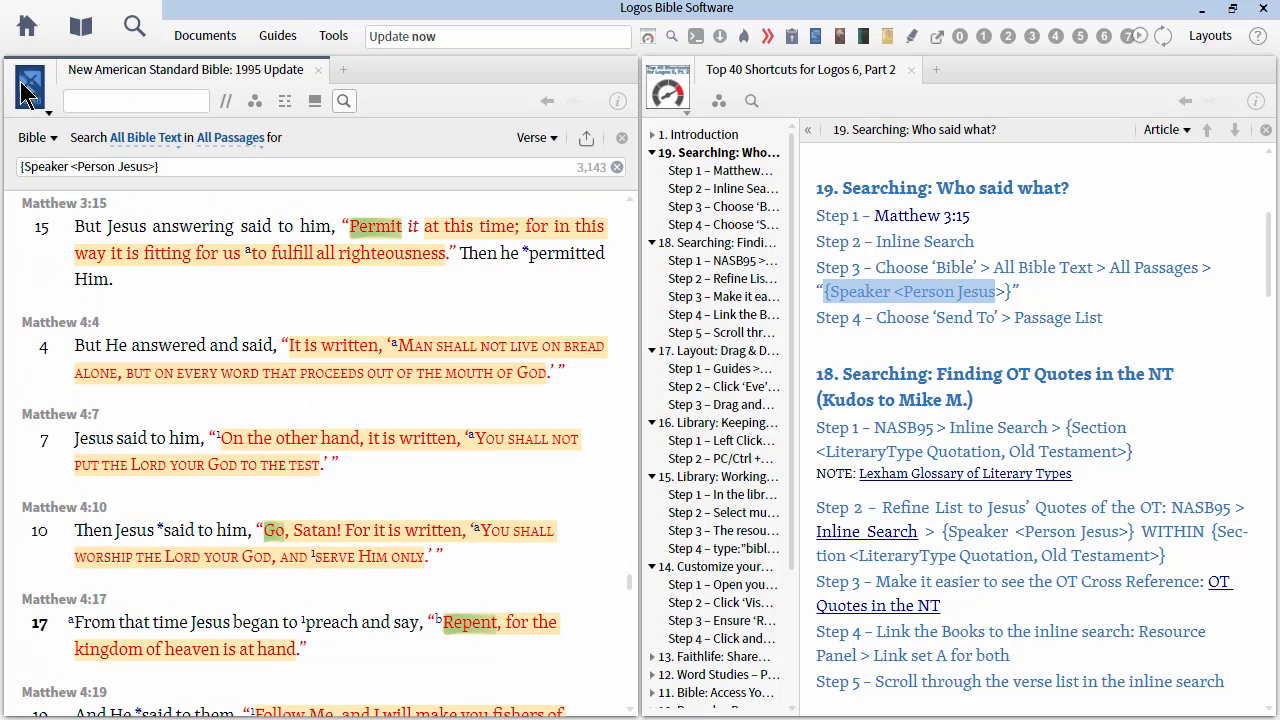
click(587, 142)
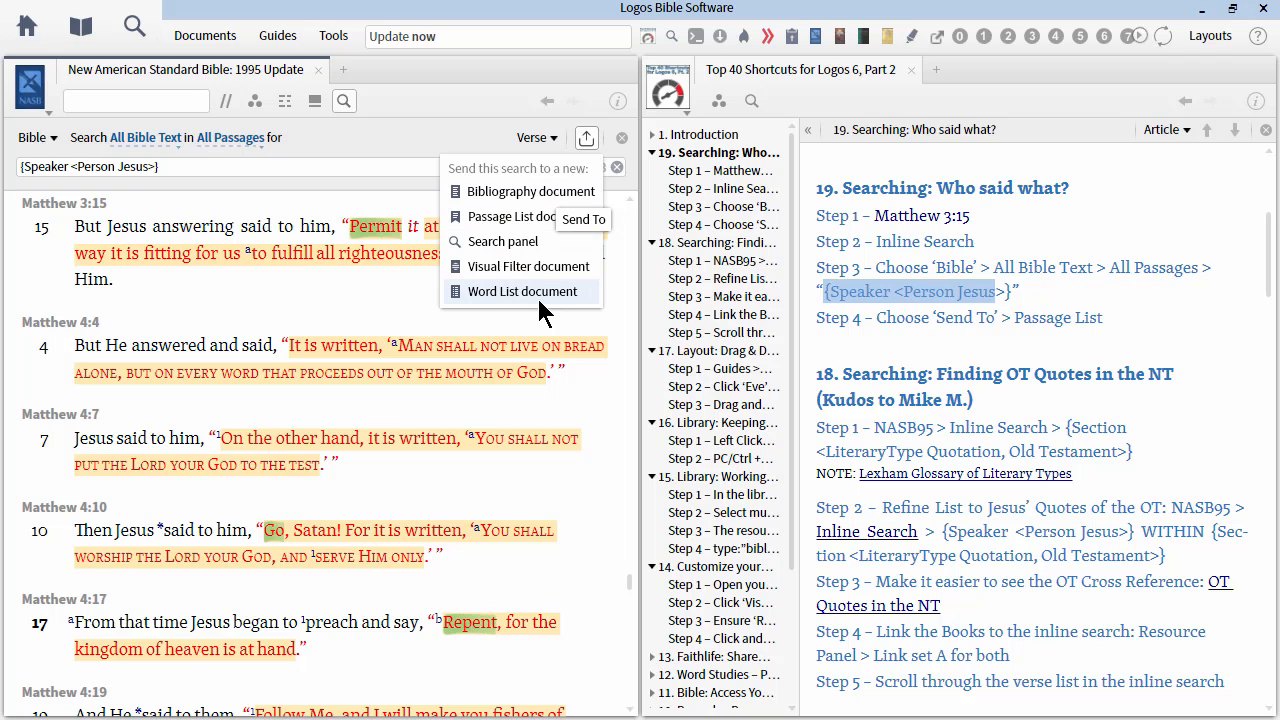
click(530, 217)
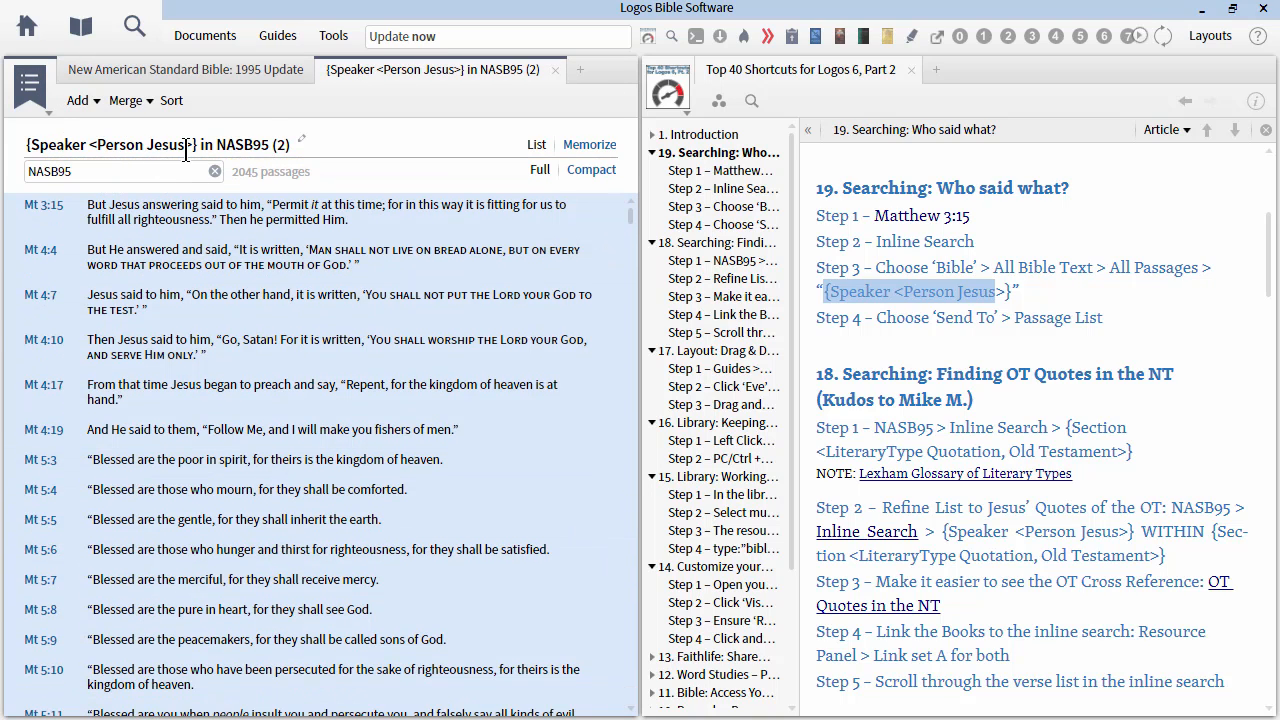
- Rename the new passage list as "WOC: Words of Christ"
click(160, 149)
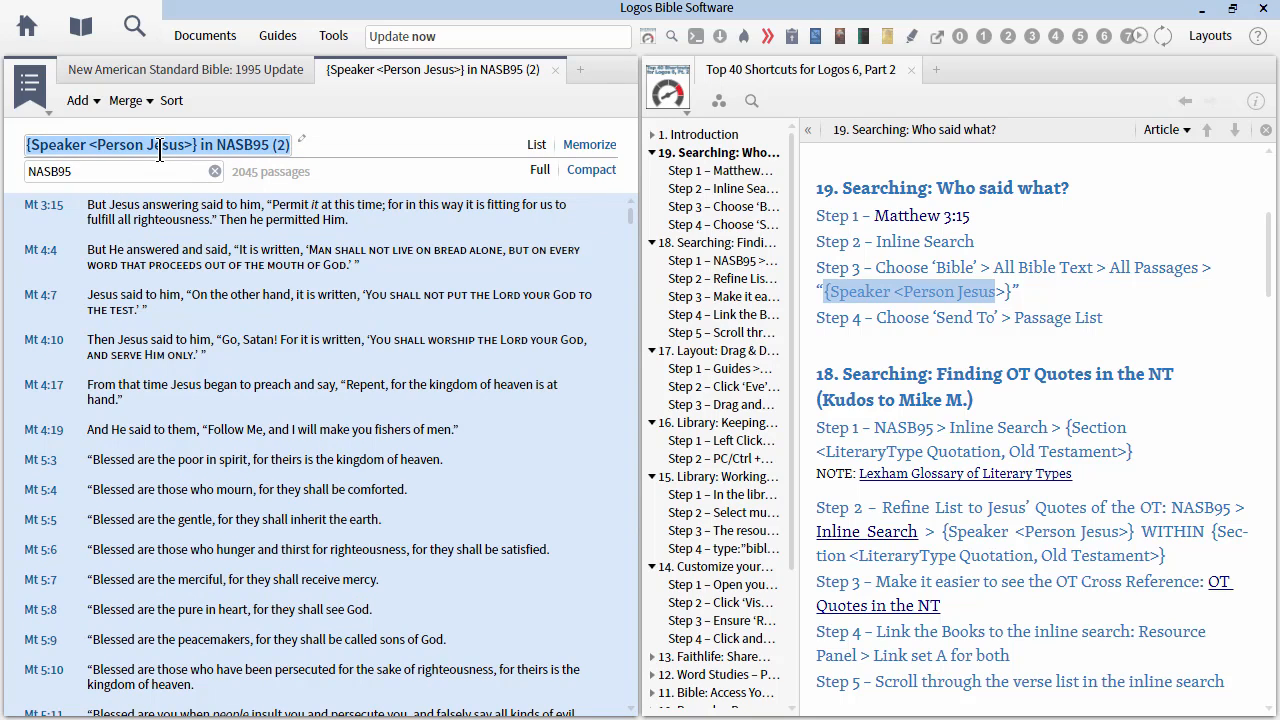
text(WOC)
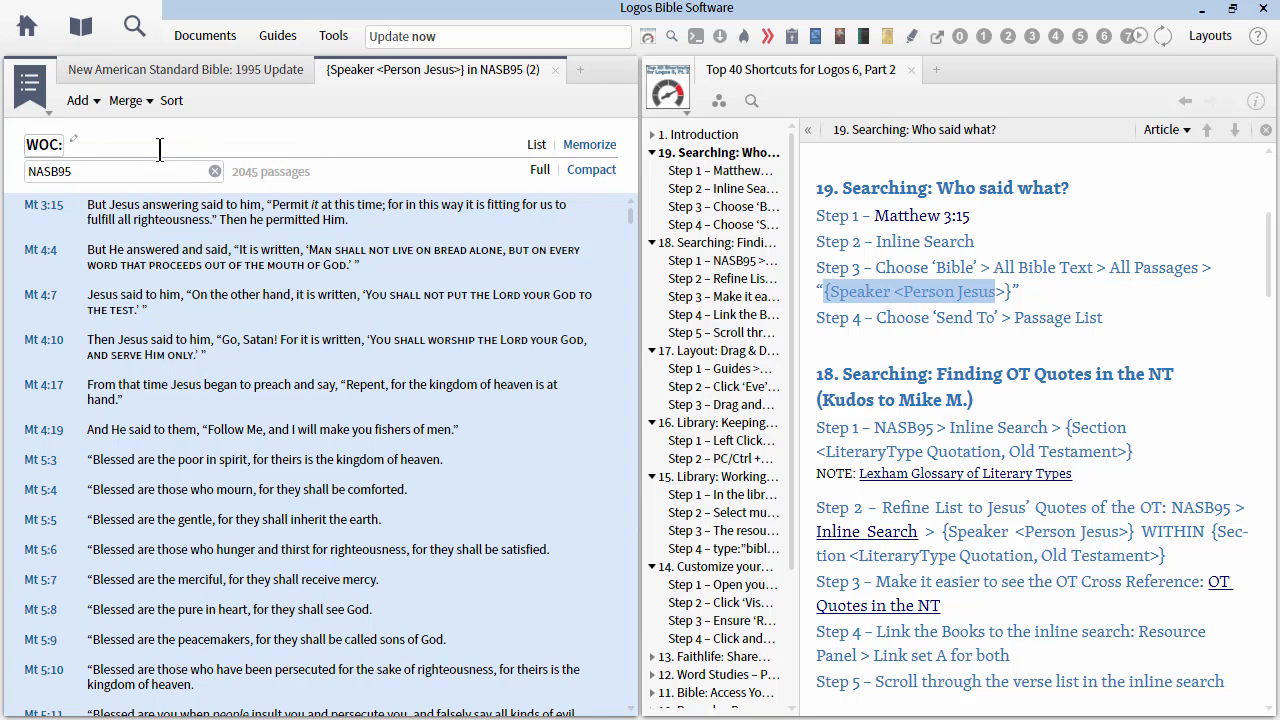
text(: Words of Christ)
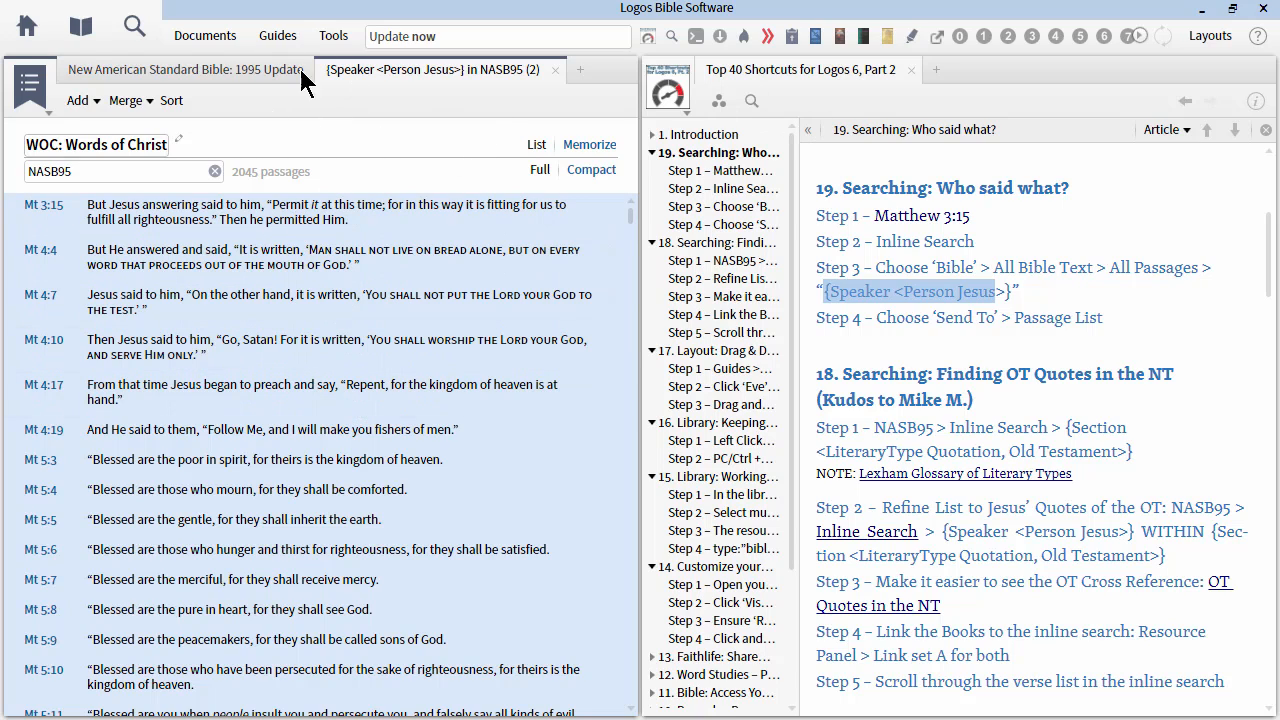
- Open a new Bible search of the NASB95 and limit its range to the "WOC: Words of Christ" passage list
key(Tab)
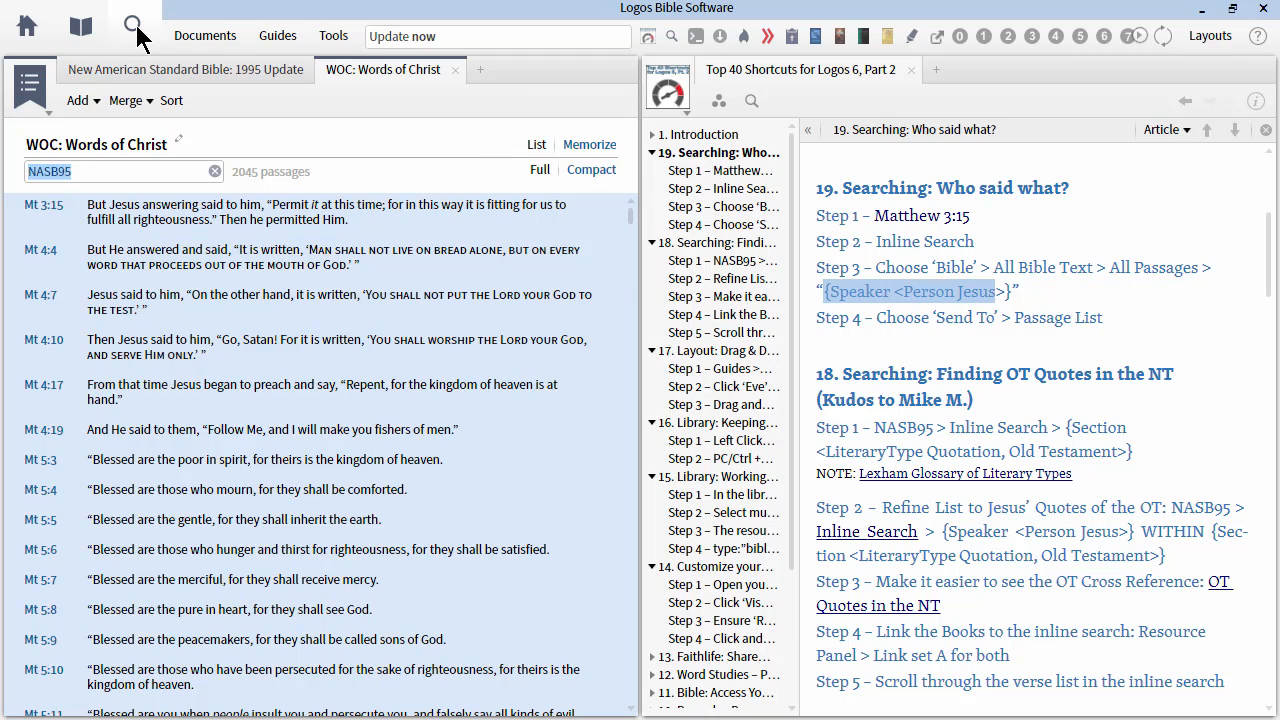
click(135, 28)
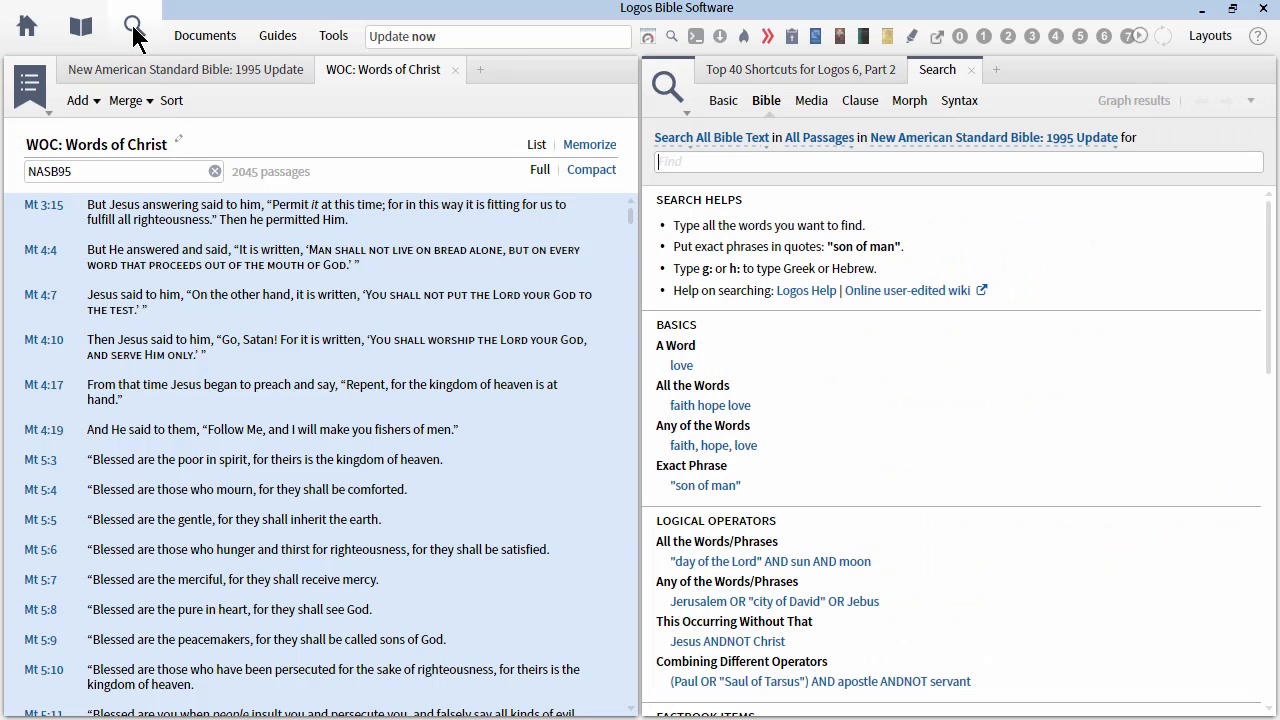
click(821, 139)
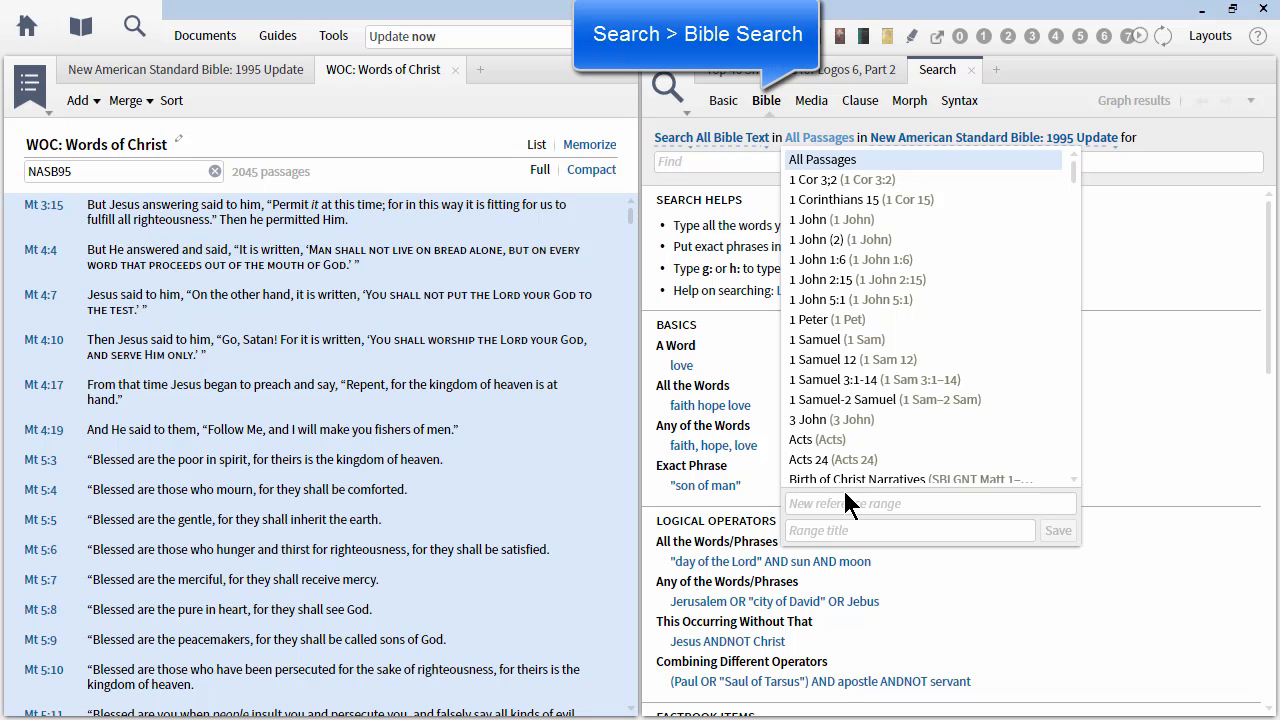
drag(1072, 169, 1064, 297)
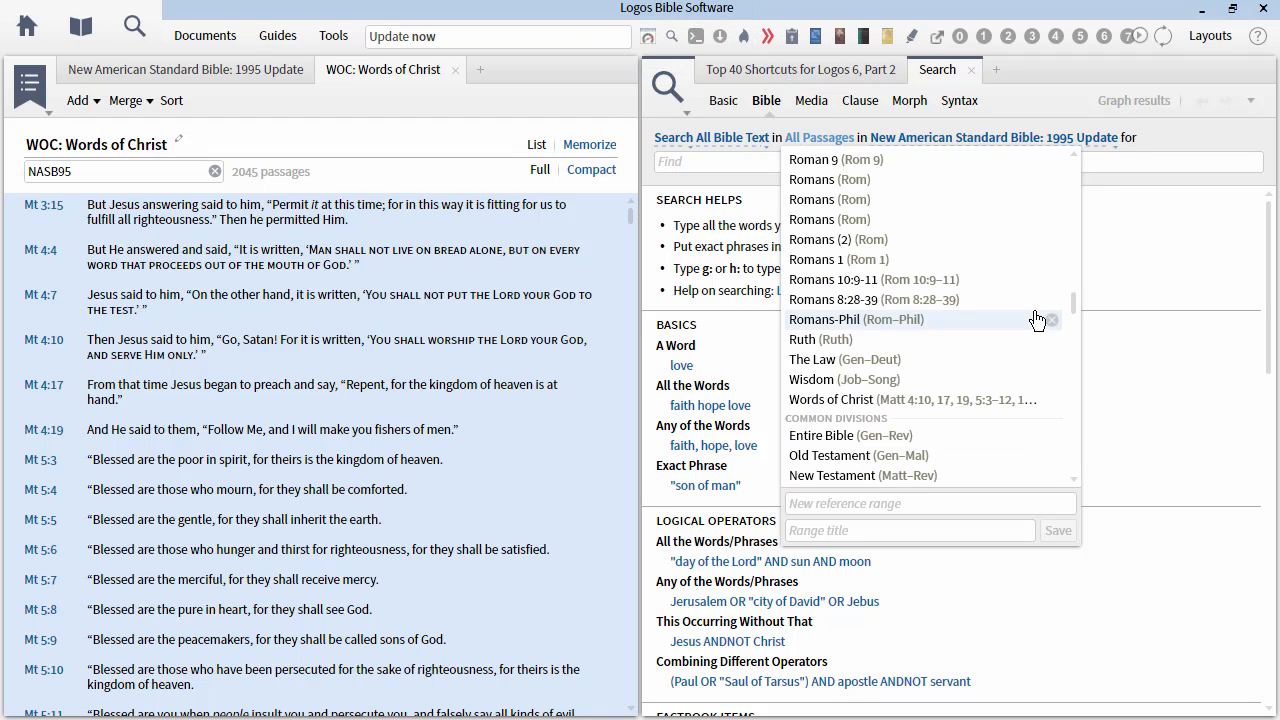
scroll(1035, 318, down, 3)
scroll(1015, 395, down, 12)
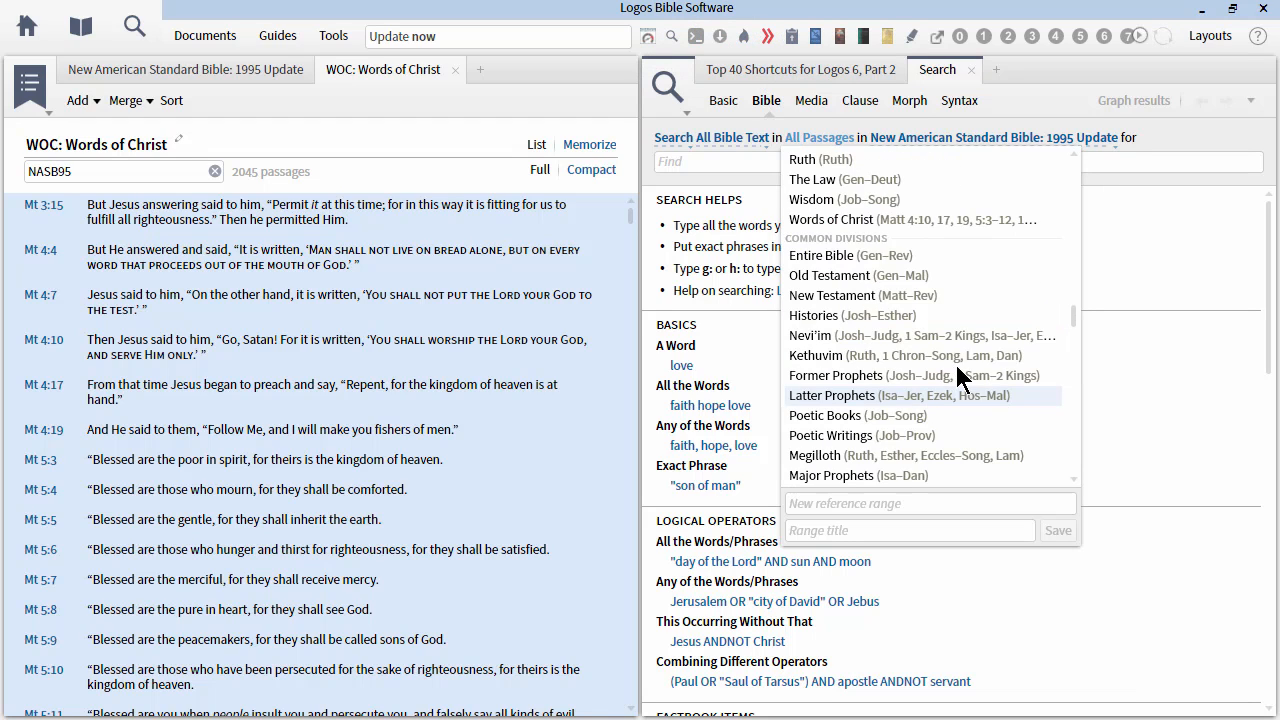
scroll(982, 355, up, 6)
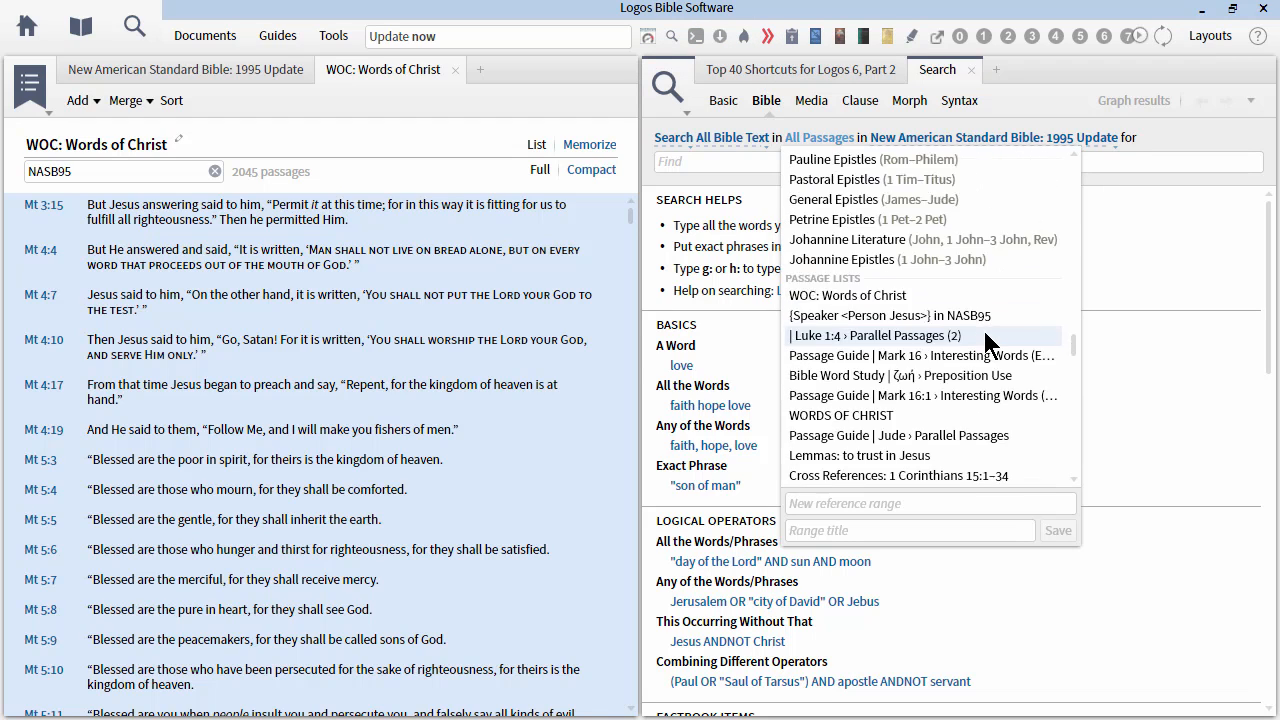
scroll(982, 355, down, 1)
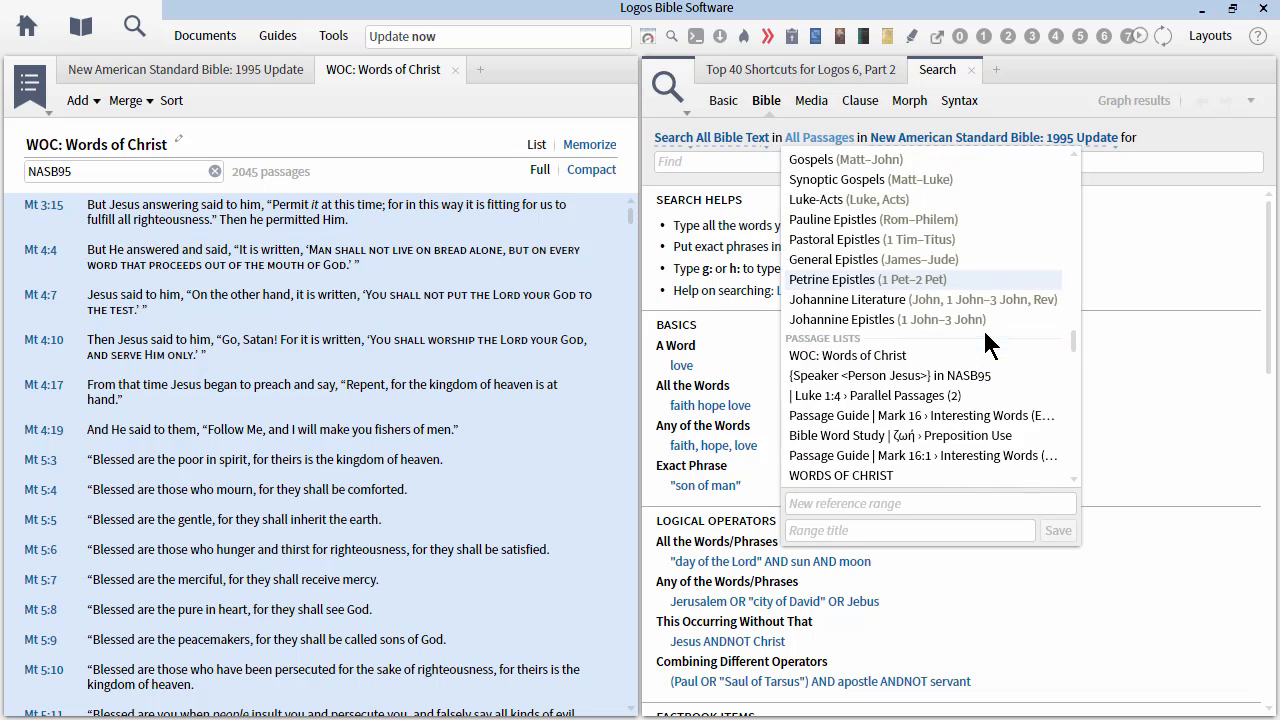
click(834, 357)
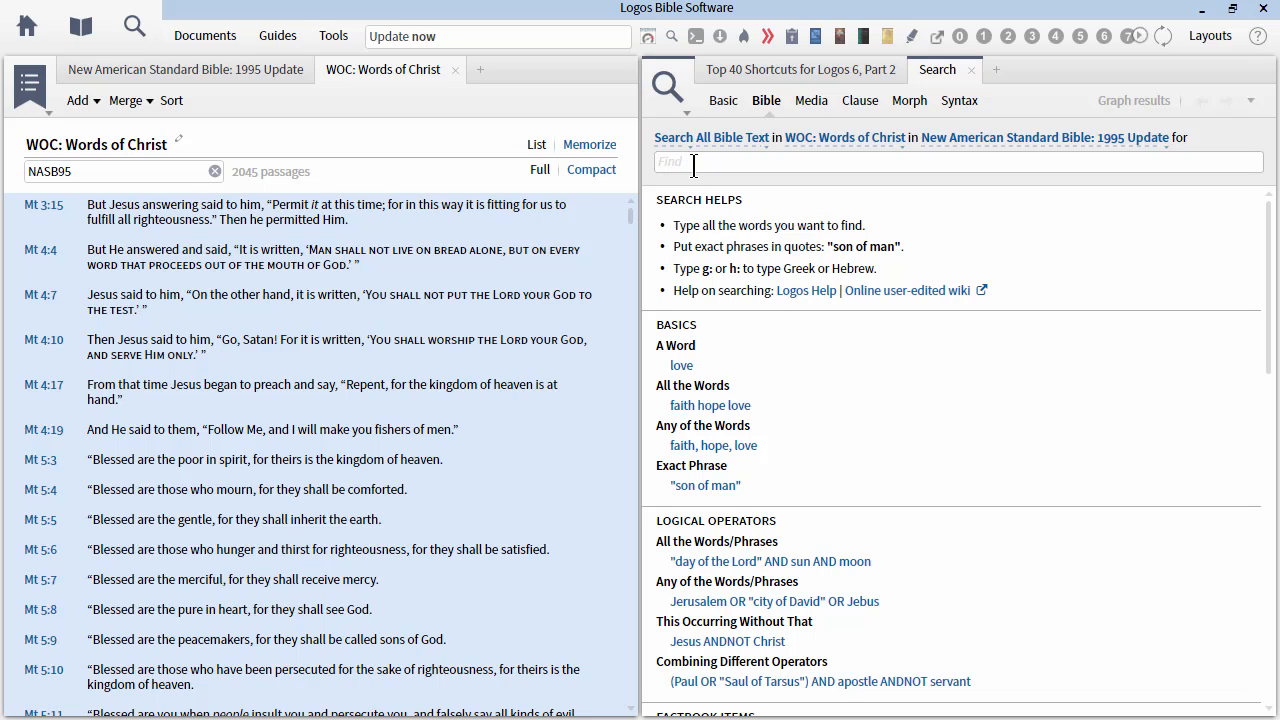
- Search the "WOC: Words of Christ" passages for "prayer", and close the search
text(prayer)
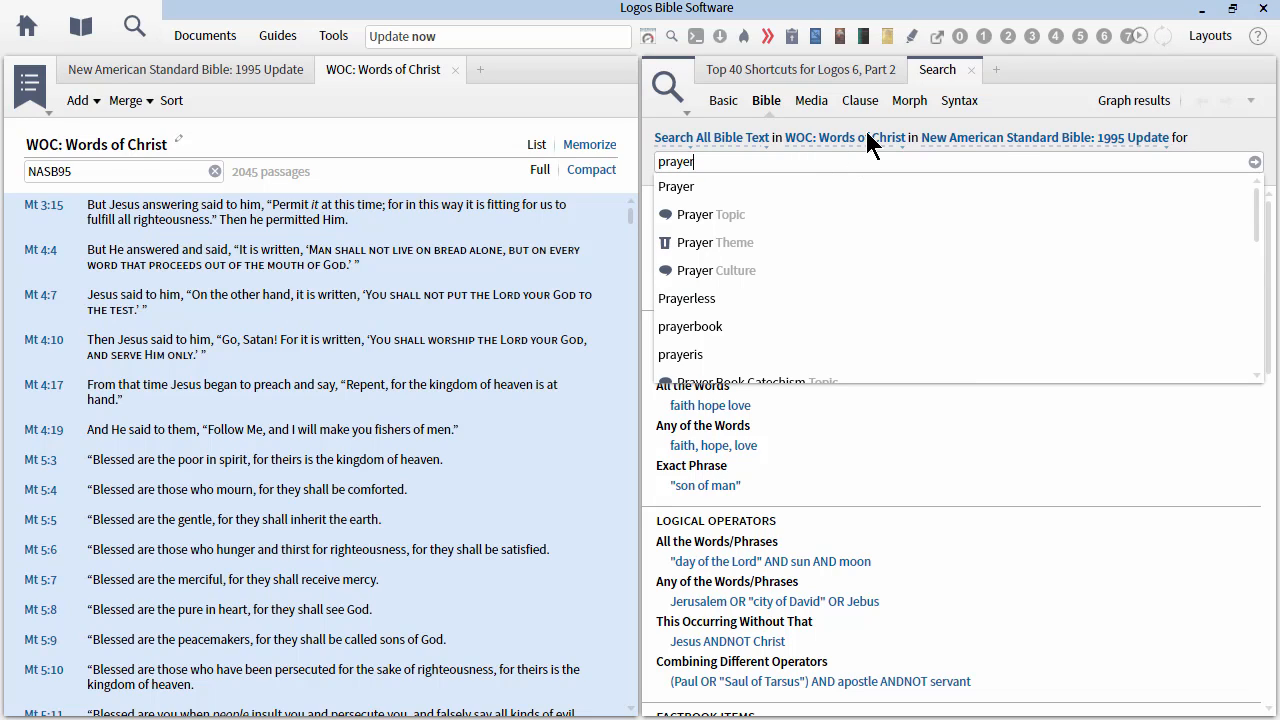
key(Return)
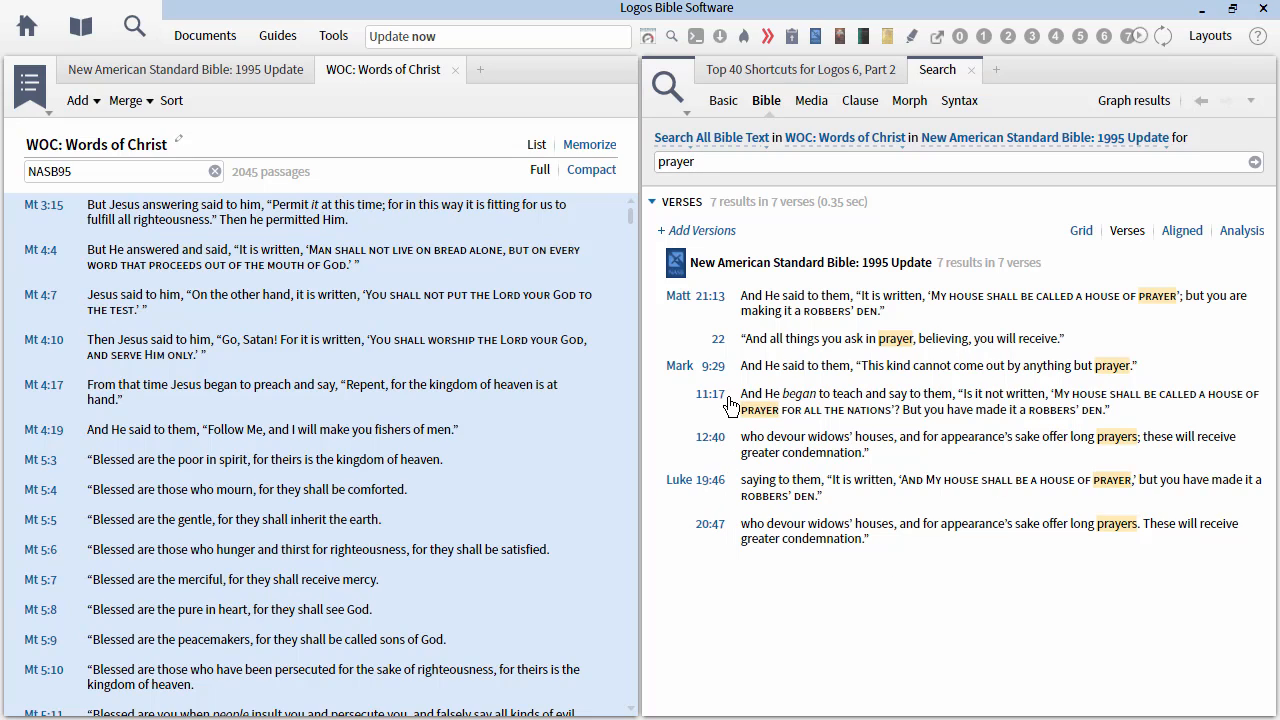
mouse_move(229, 66)
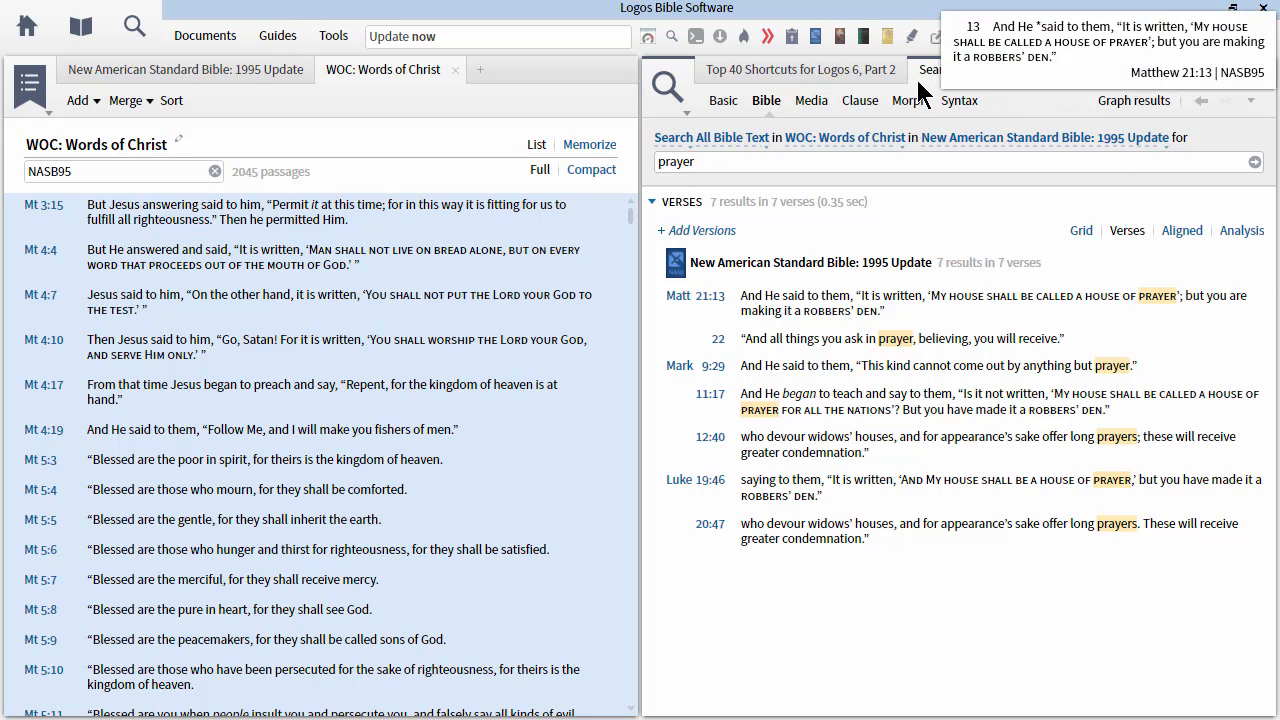
click(960, 72)
click(971, 70)
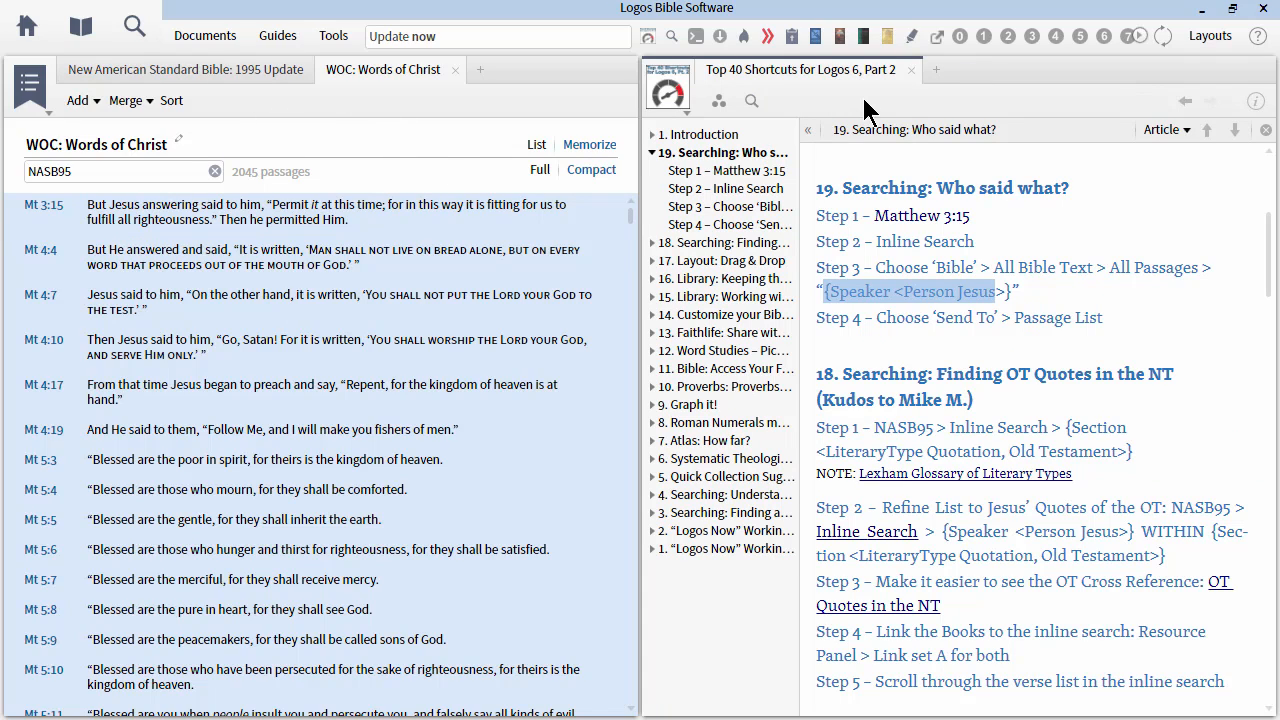
- Show section 18, "Searching: Finding OT Quotes in the NT", in the Top 40 Shortcuts guide
click(1008, 290)
key(alt+Tab)
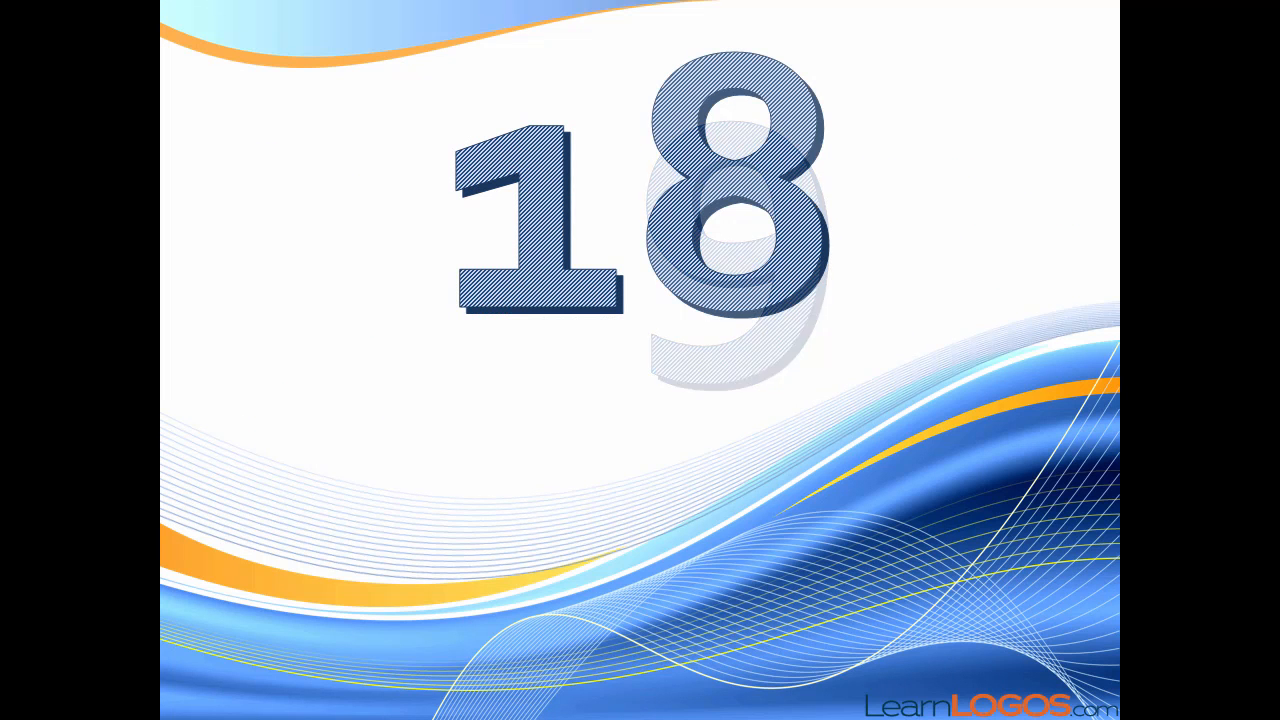
key(alt+Tab)
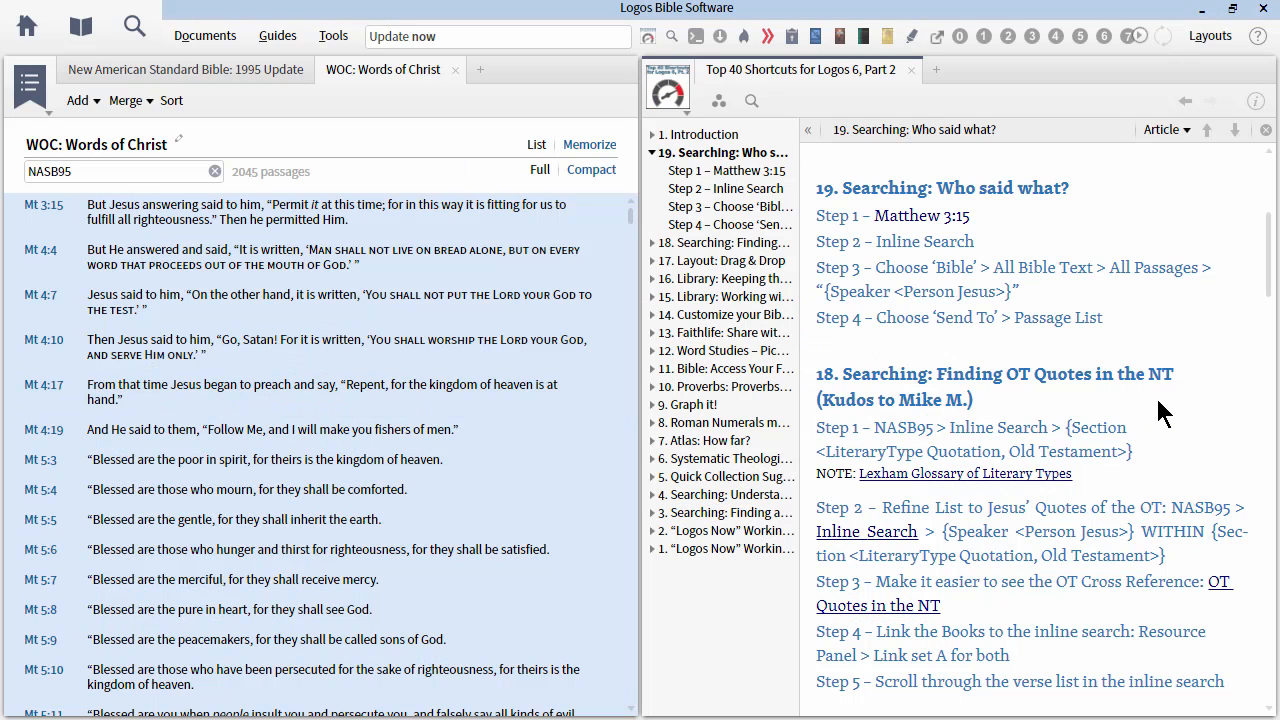
click(1269, 709)
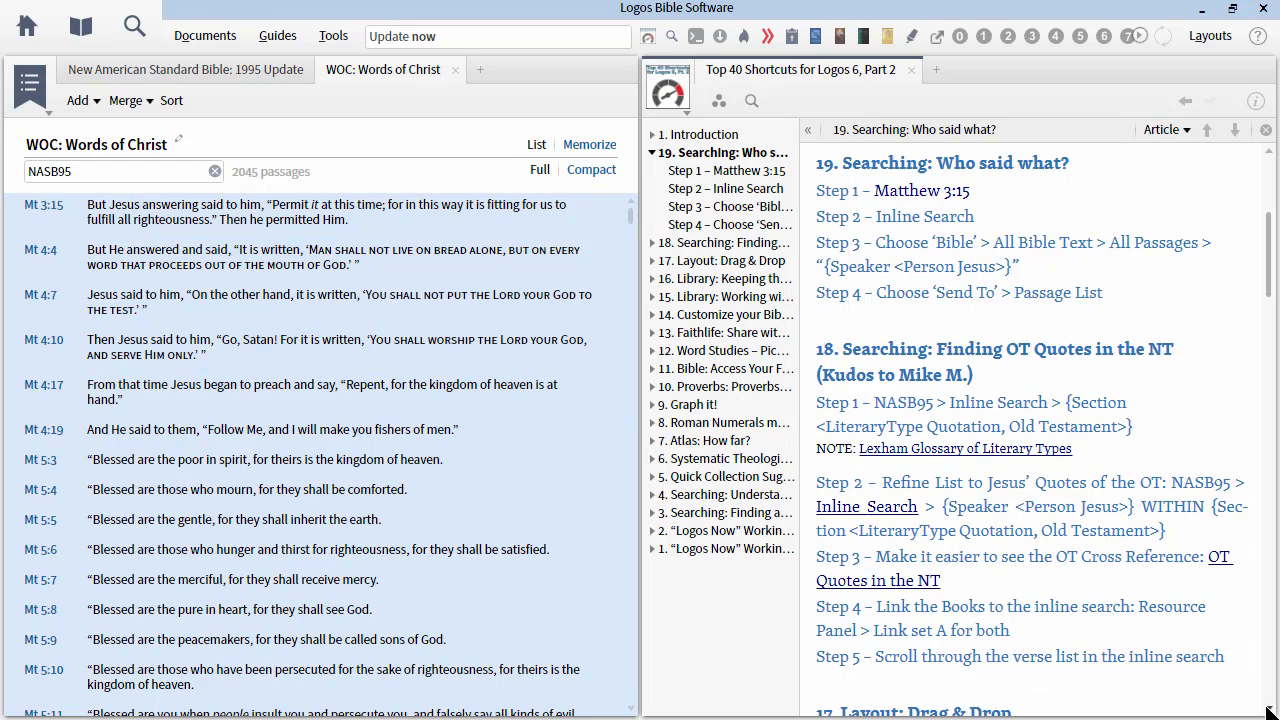
click(1269, 710)
click(1269, 710)
click(1269, 710)
click(1269, 710)
click(1269, 710)
click(1269, 710)
click(1269, 710)
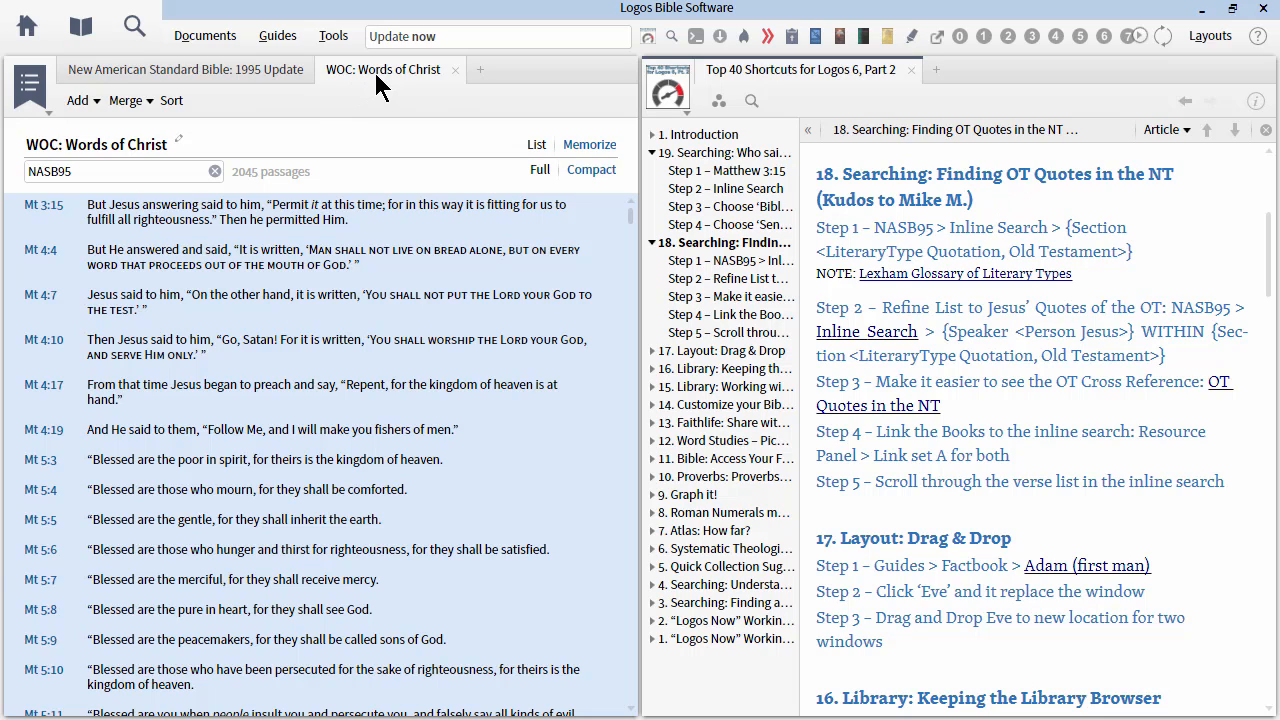
- Close the passage list and replace the NASB95 inline search query with the guide's {Section <LiteraryType Quotation, Old Testament>}
click(455, 71)
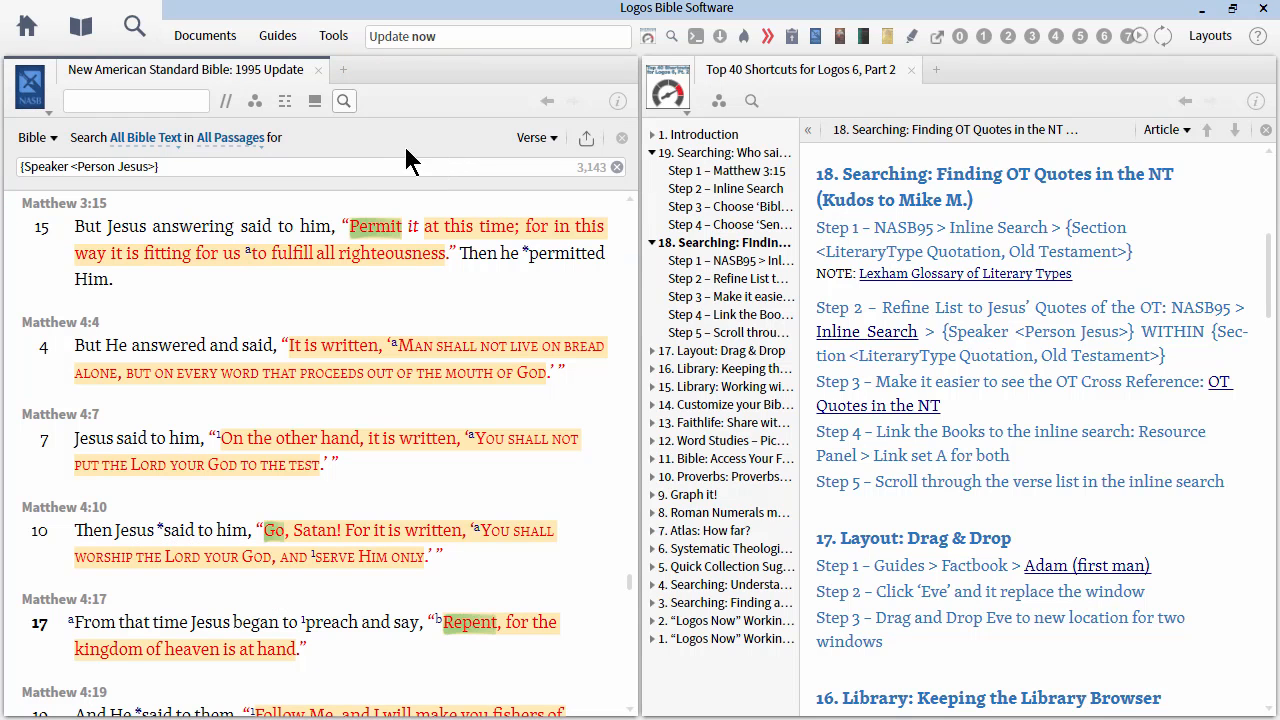
drag(343, 169, 62, 168)
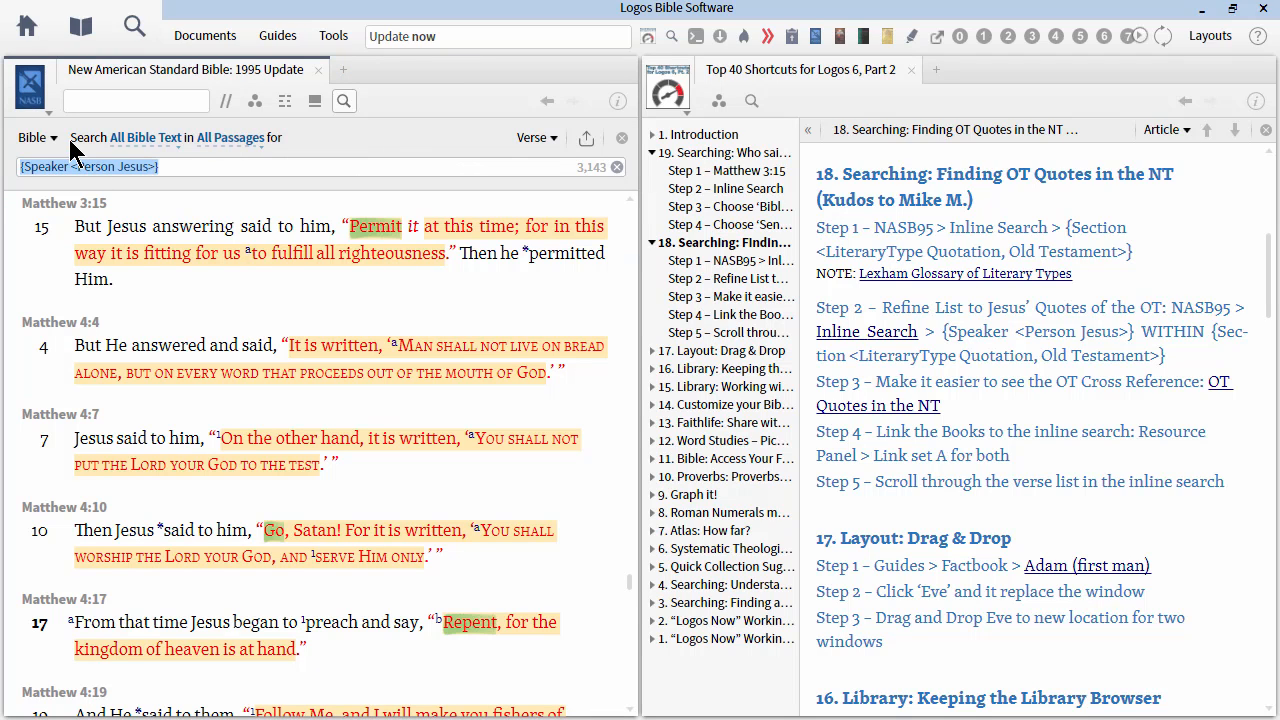
key(BackSpace)
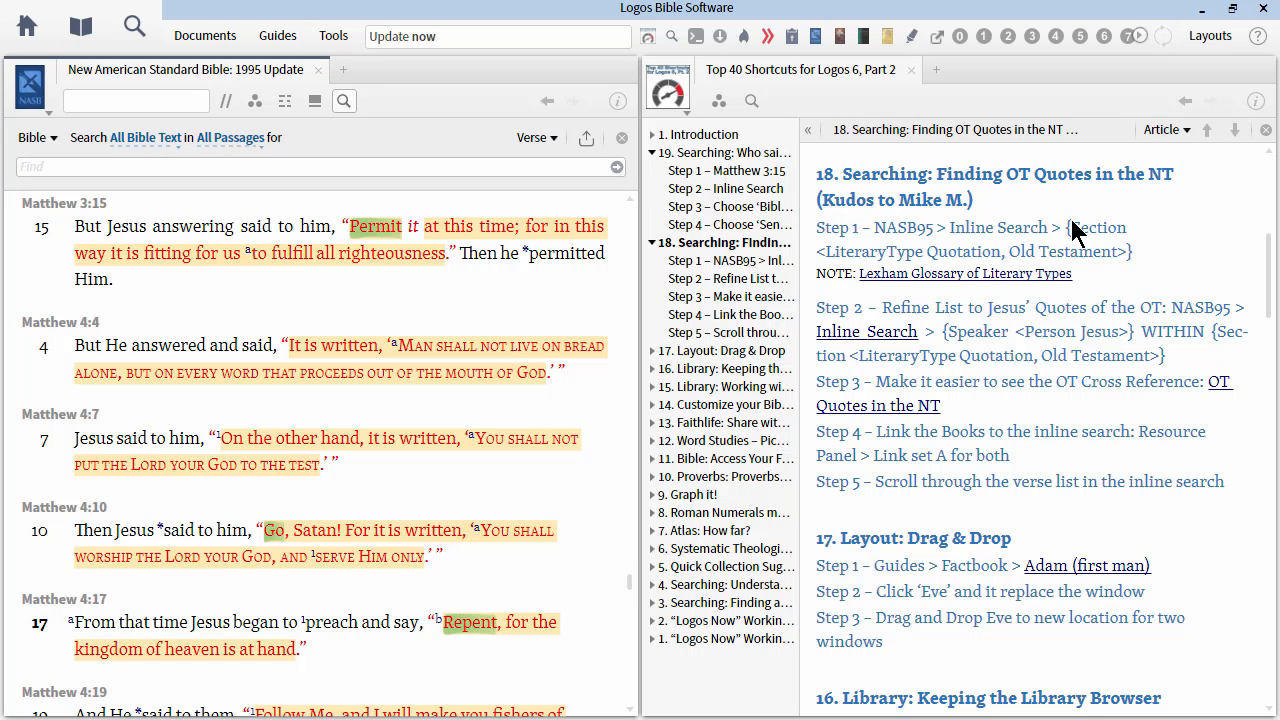
drag(1066, 236, 1140, 268)
key(ctrl+c)
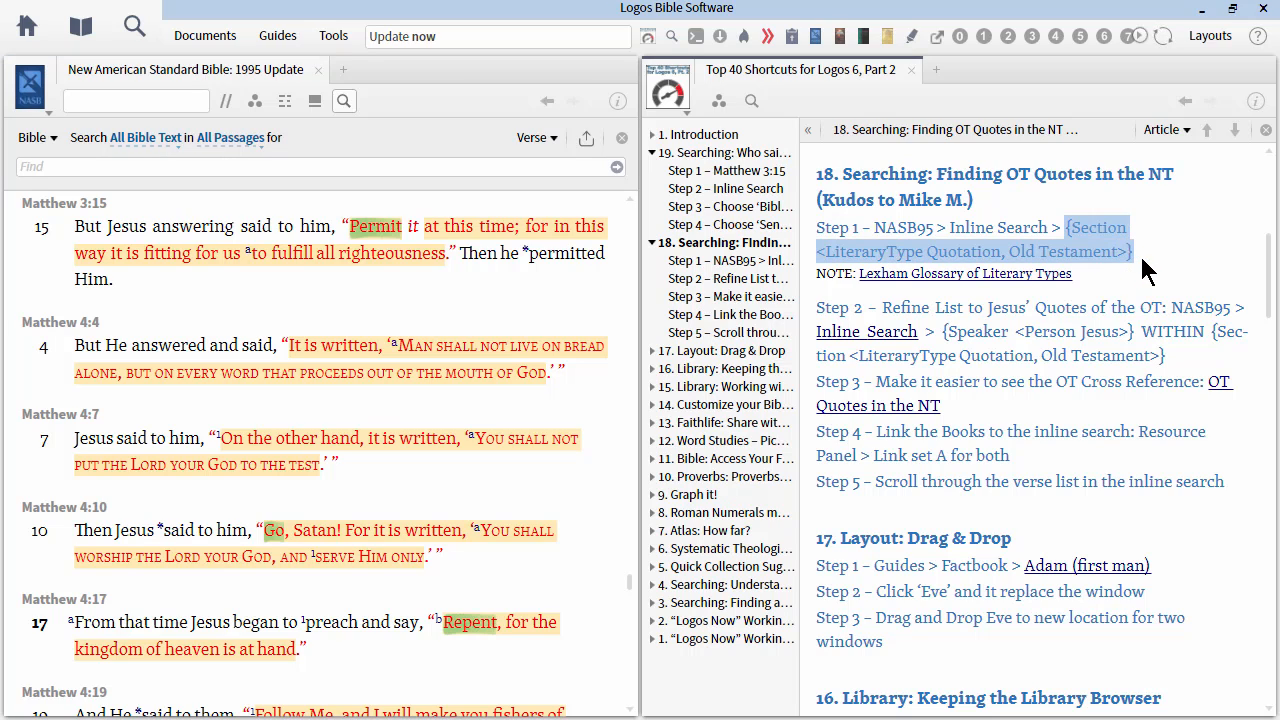
click(170, 168)
key(ctrl+v)
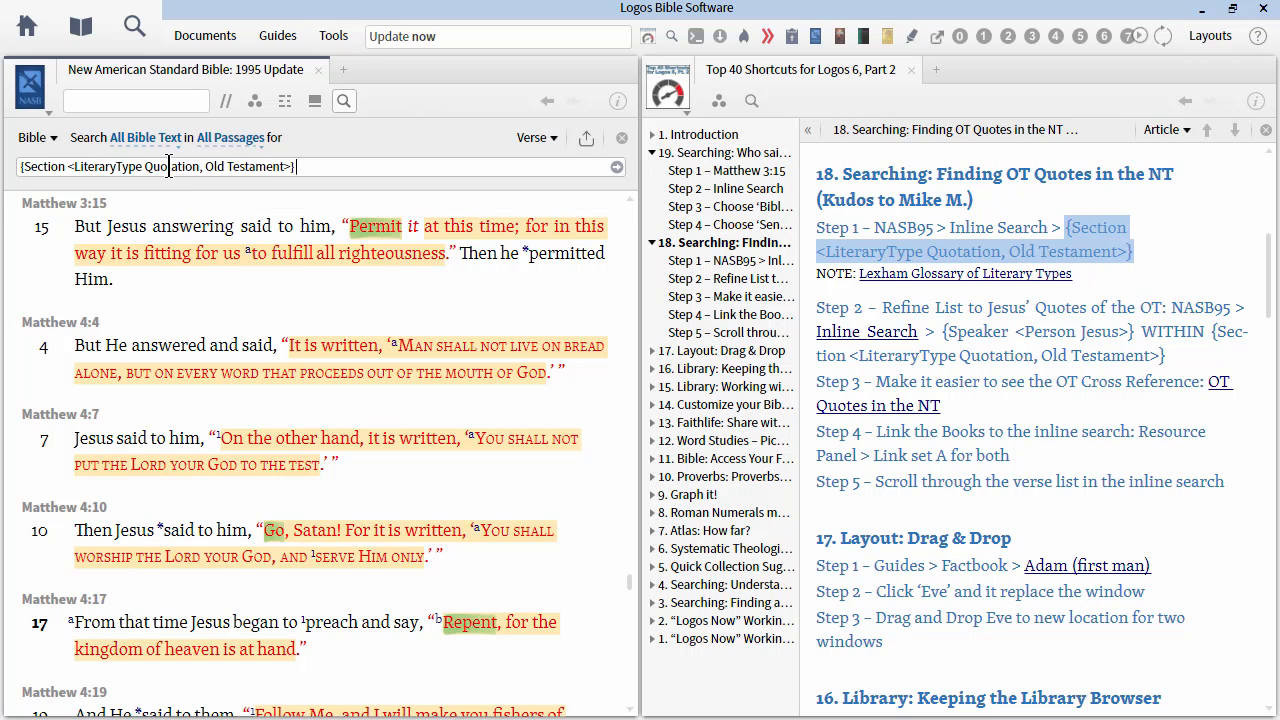
double_click(107, 167)
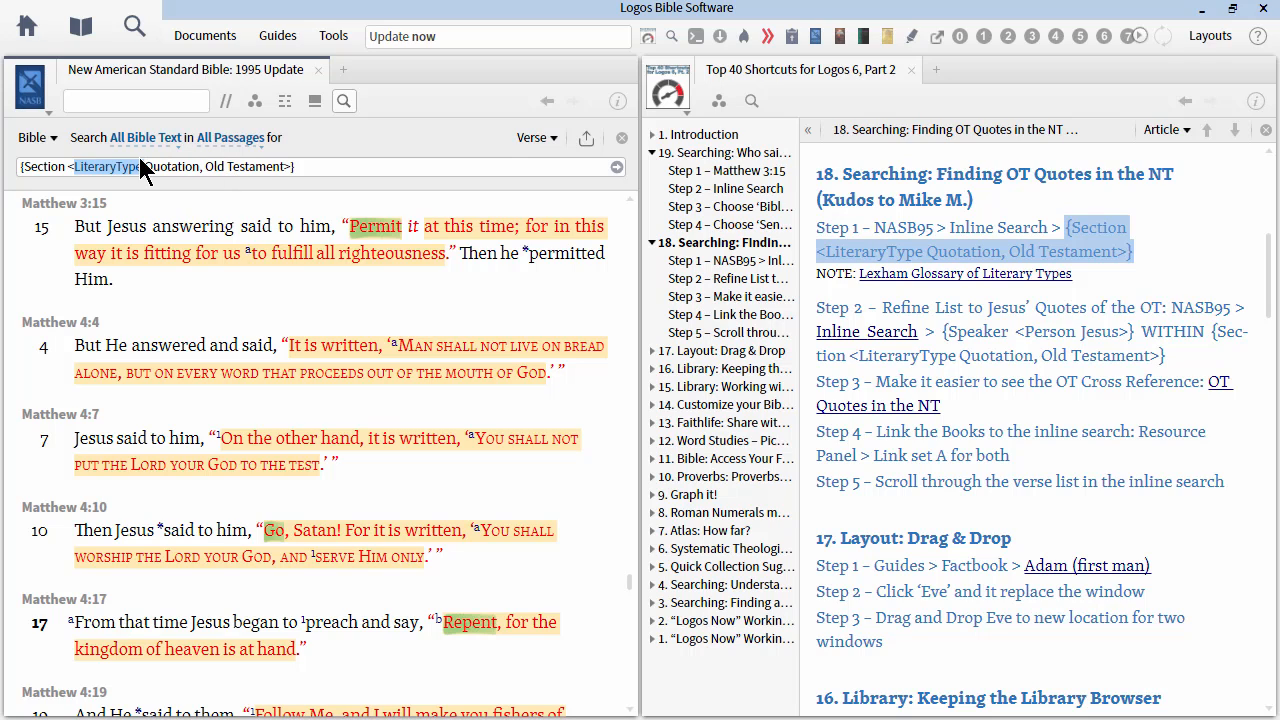
drag(147, 172, 291, 170)
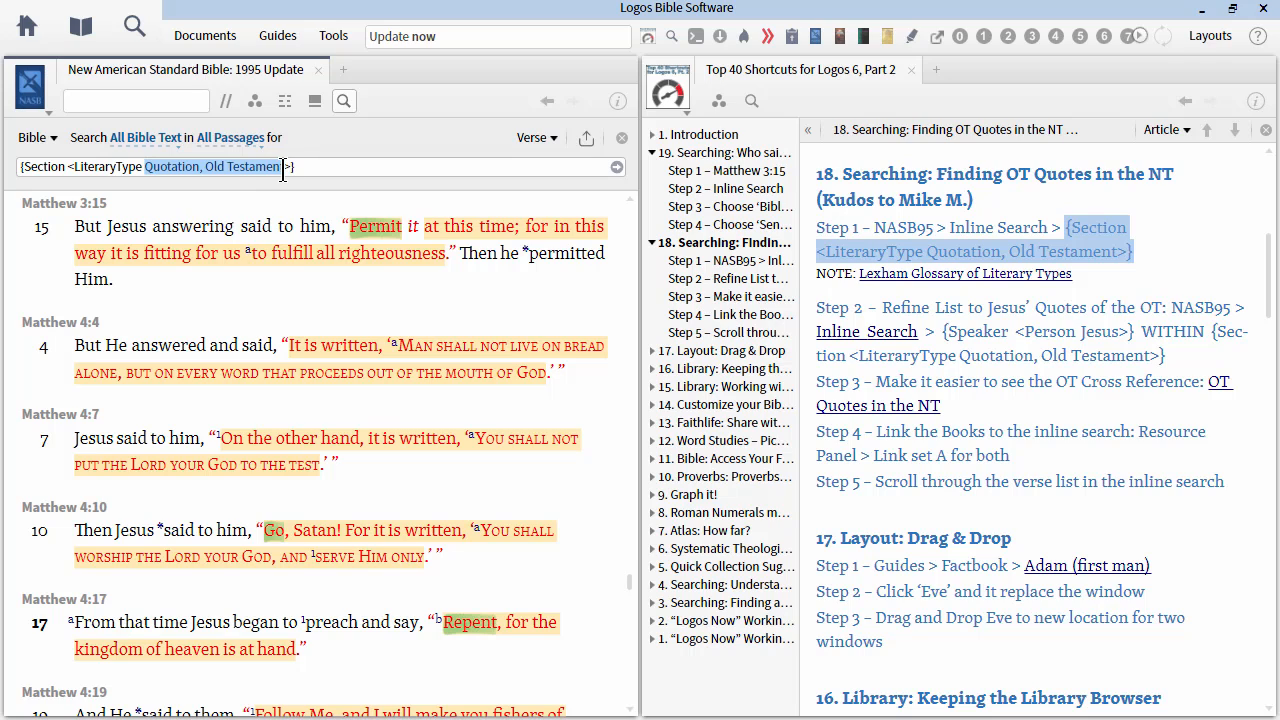
click(280, 168)
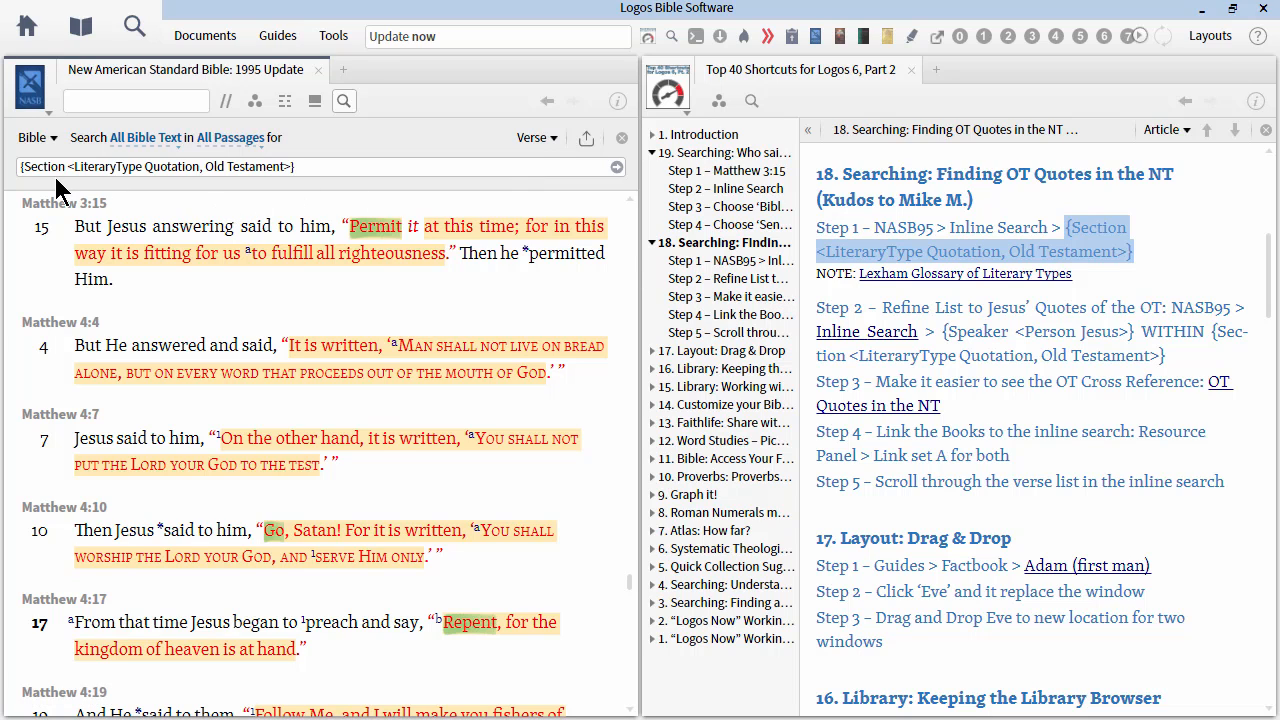
- Look at the "Quotation, Old Testament" entry in the Lexham Glossary of Literary Types, and close the glossary
click(1056, 279)
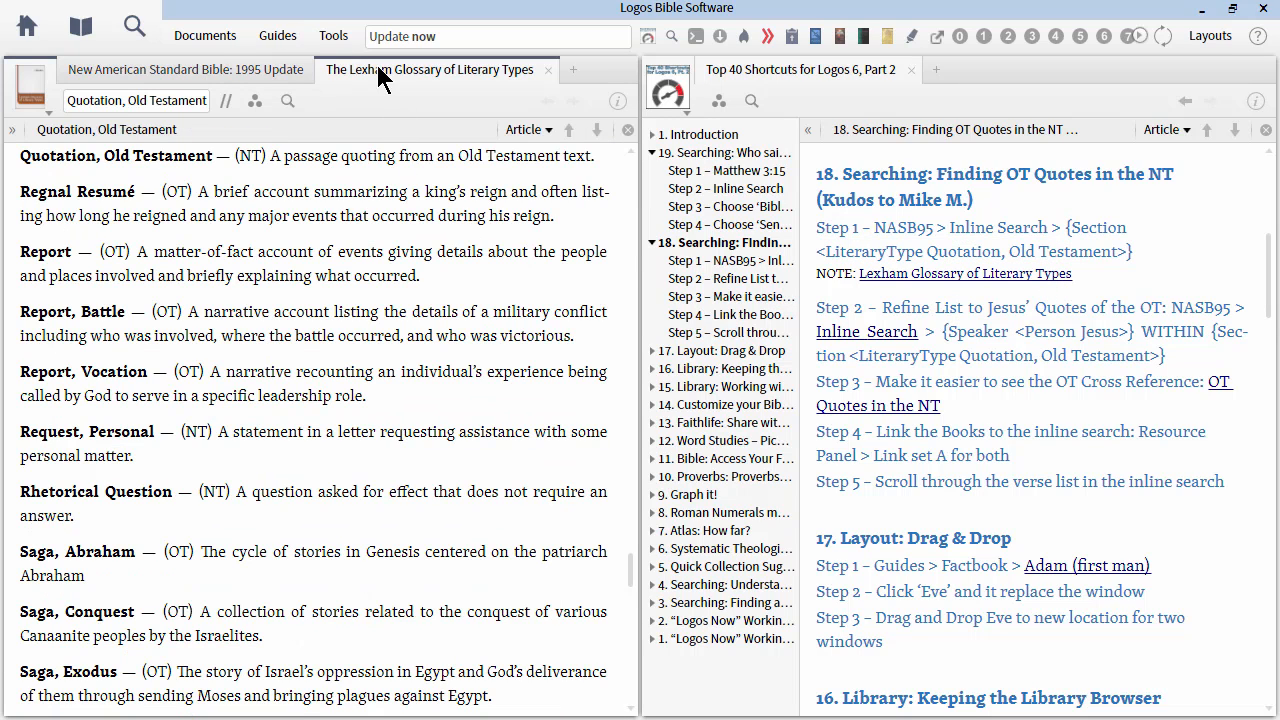
mouse_move(520, 76)
drag(22, 165, 212, 165)
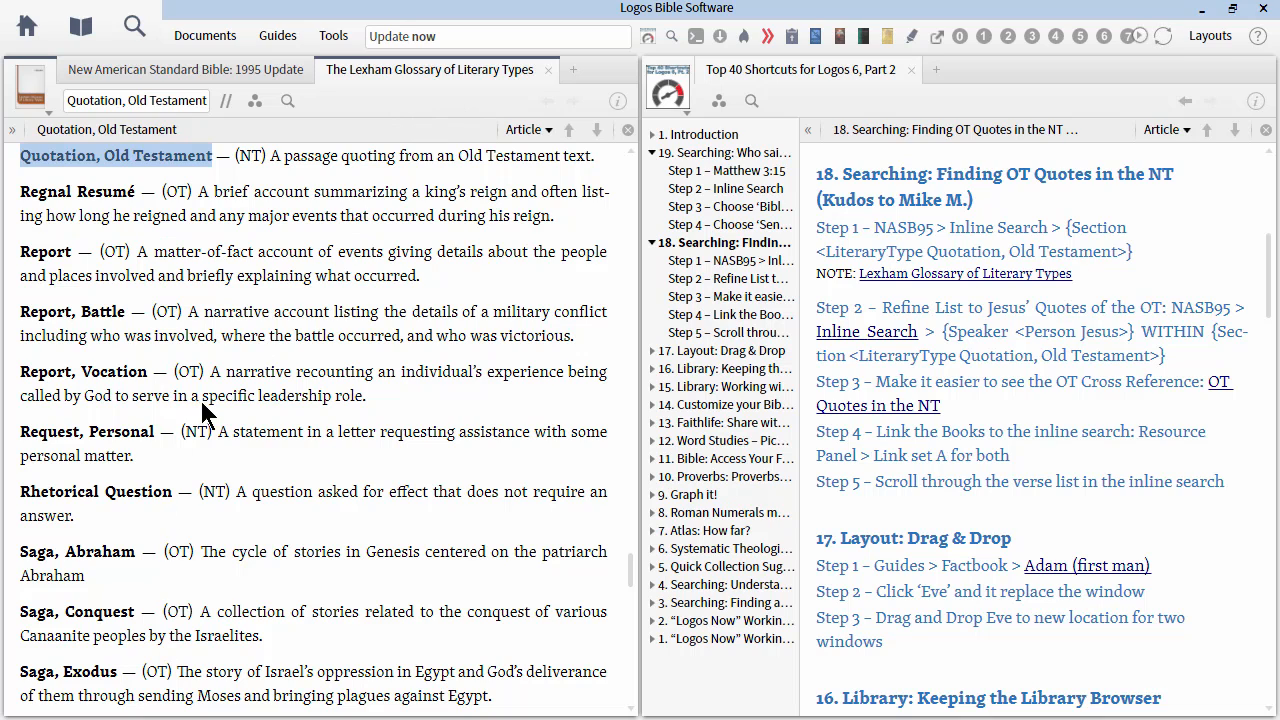
click(548, 70)
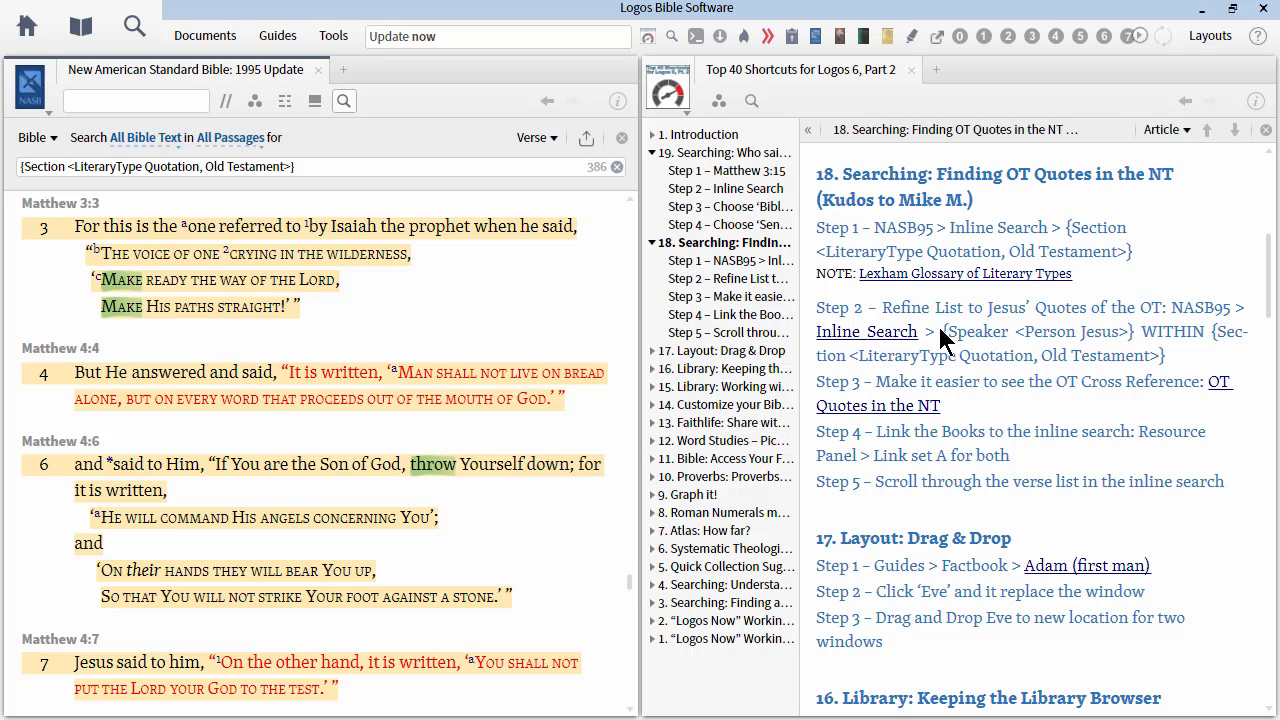
- Refine the inline search to {Speaker <Person Jesus>} WITHIN {Section <LiteraryType Quotation, Old Testament>} and run it
double_click(974, 332)
drag(1148, 348, 1206, 331)
key(ctrl+c)
click(314, 170)
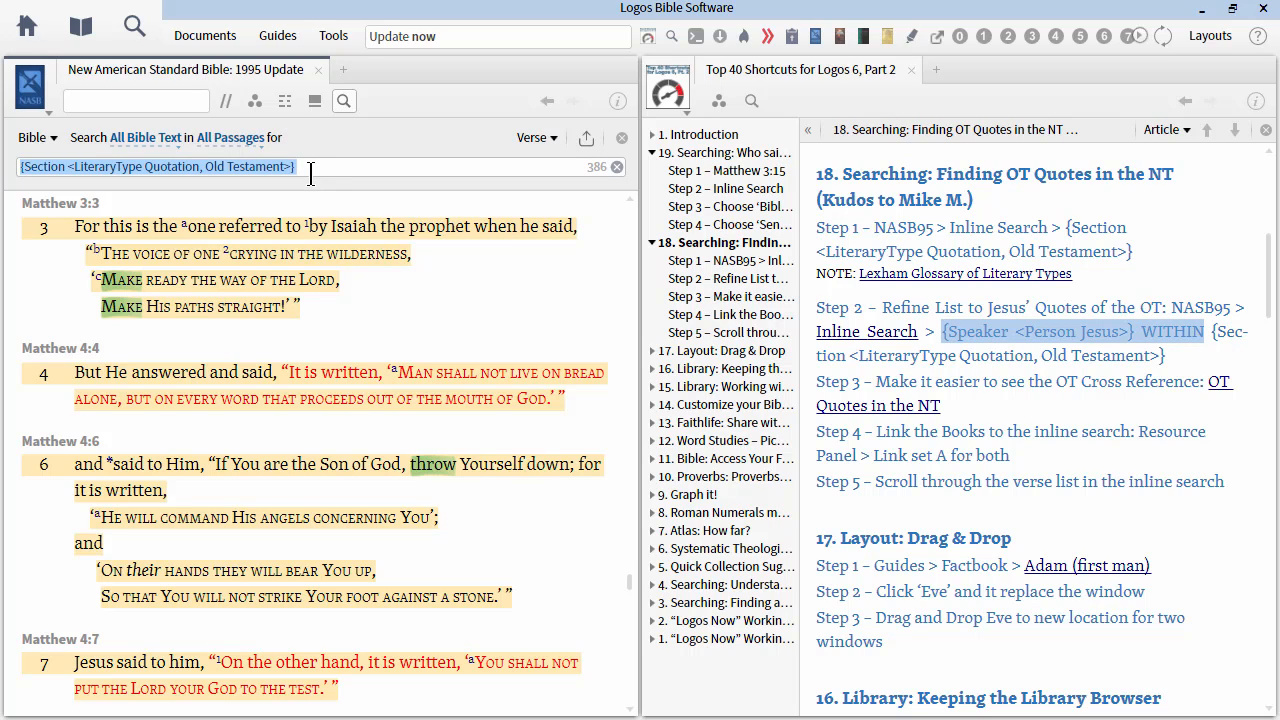
key(Home)
key(ctrl+v)
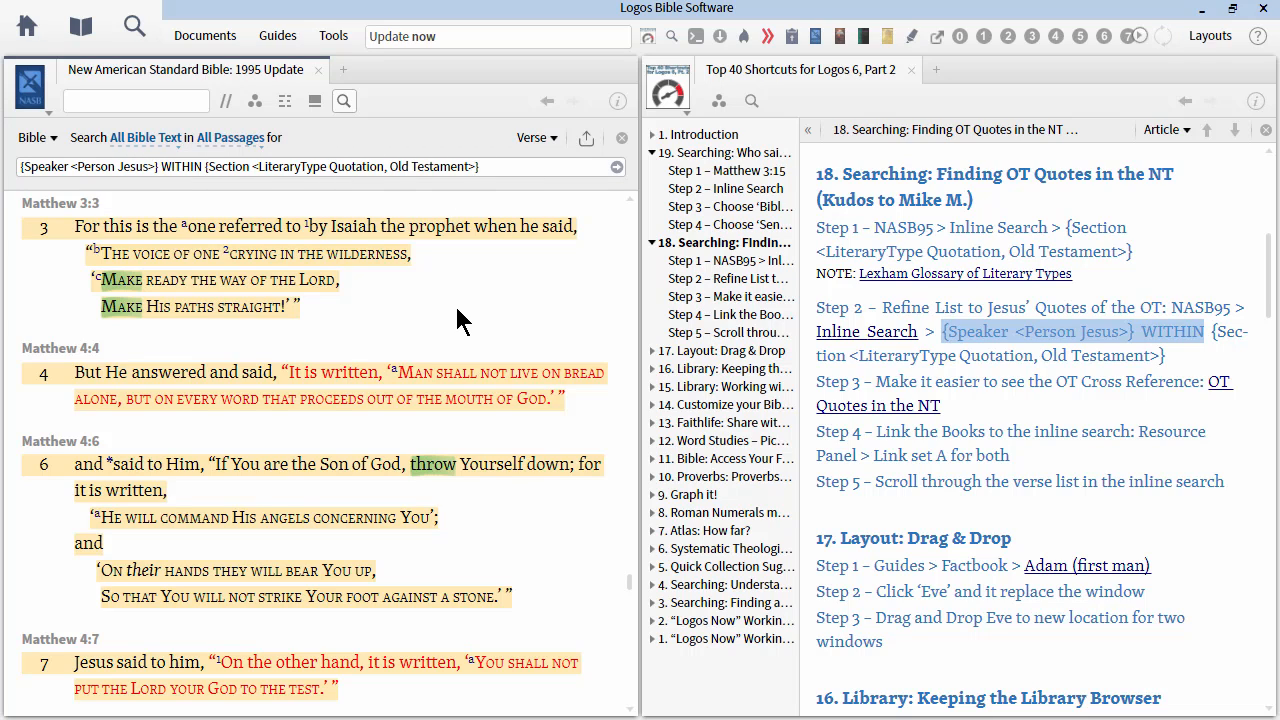
double_click(38, 166)
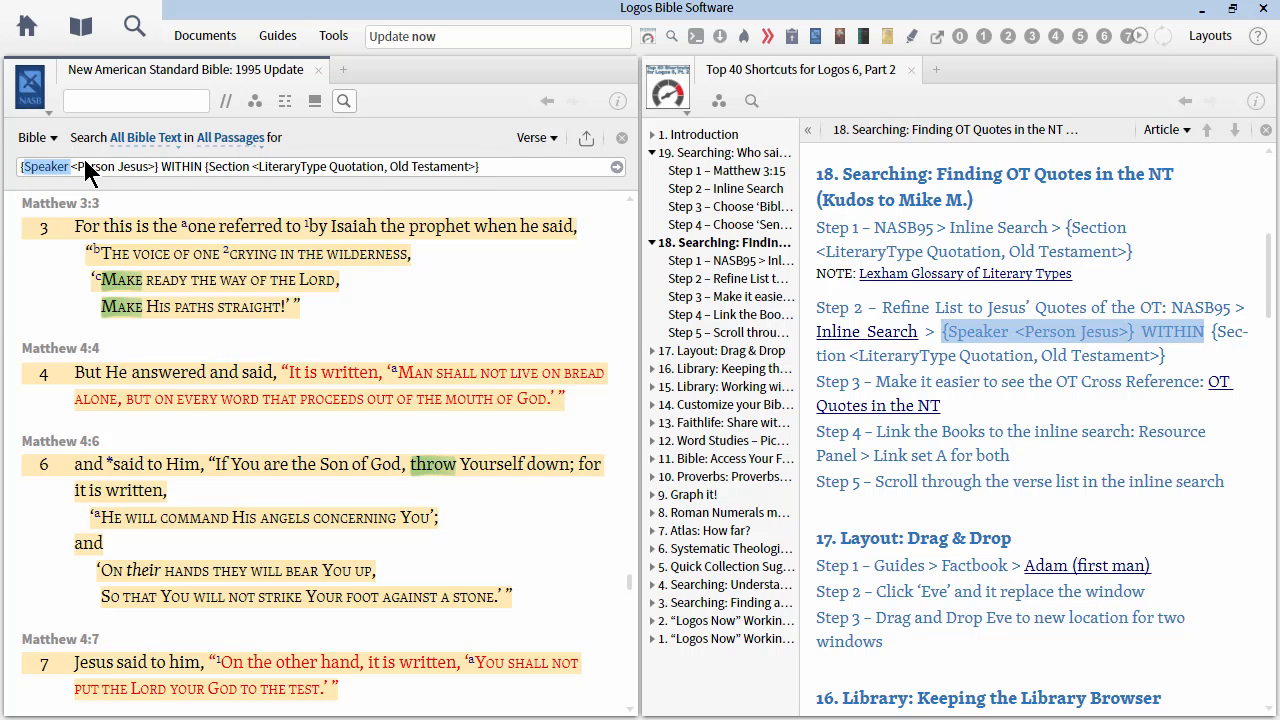
click(163, 167)
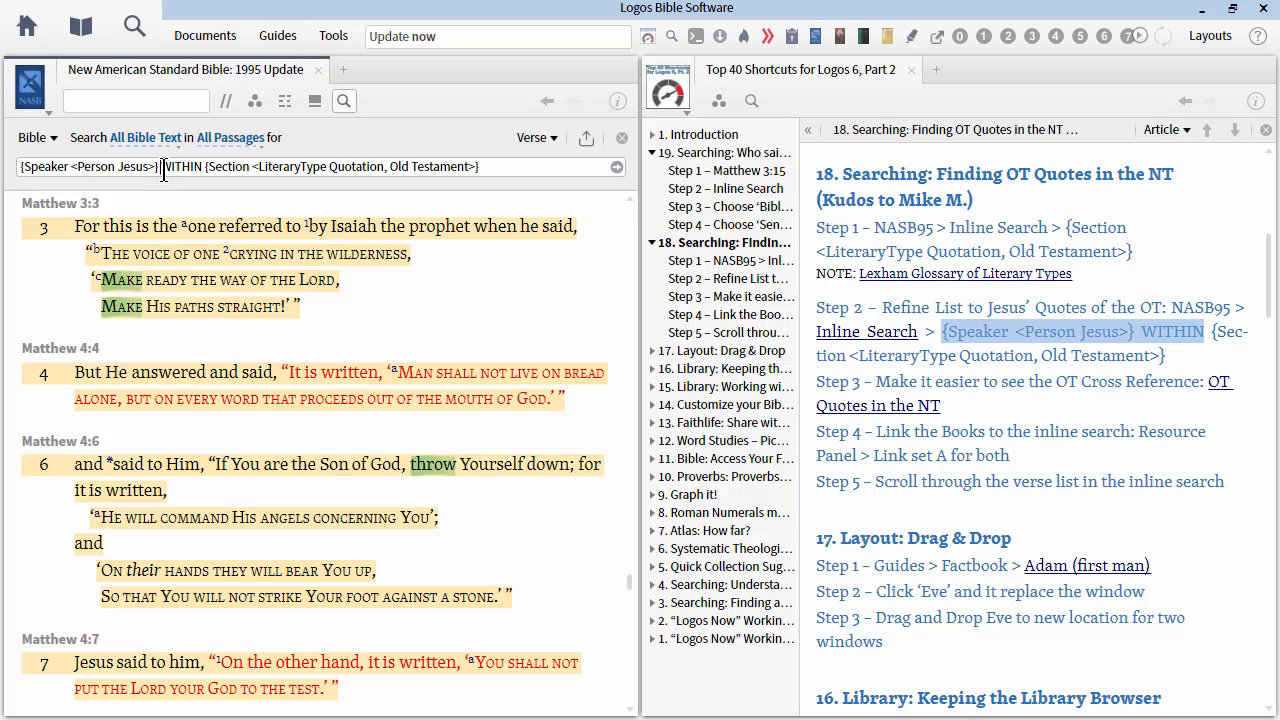
click(617, 168)
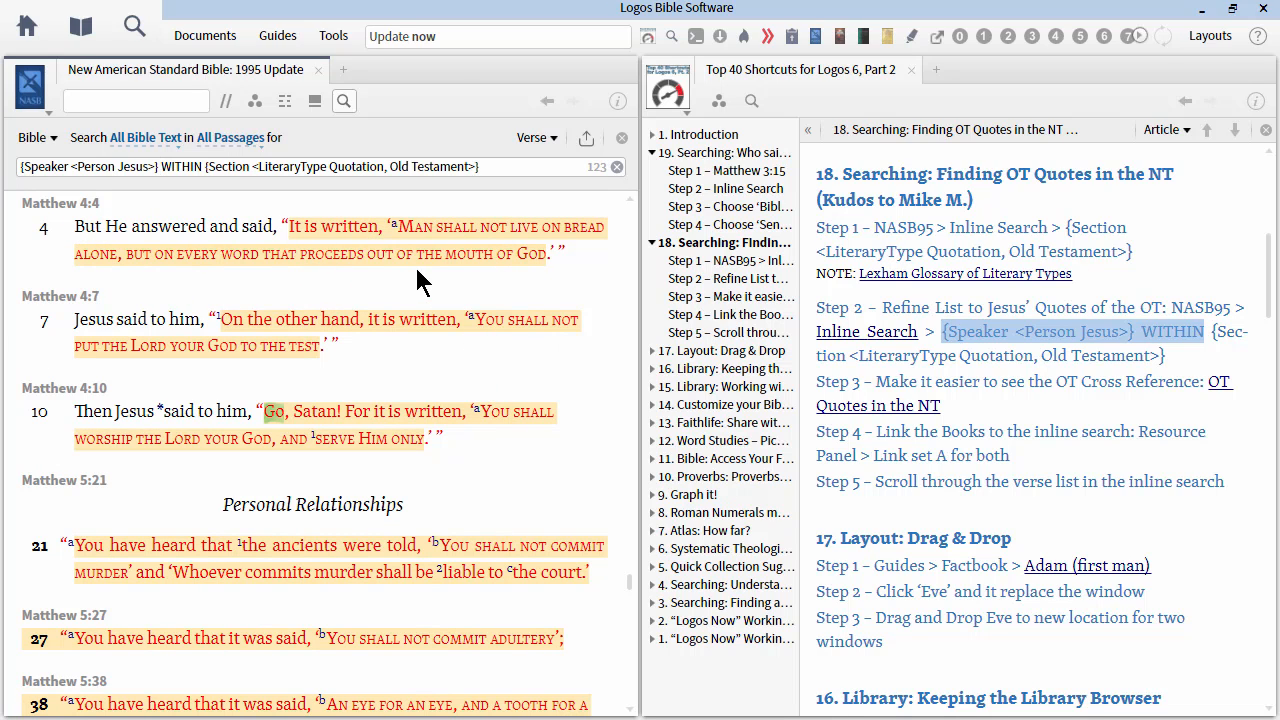
- Open Old Testament Quotes in the New Testament from the guide and place it in the pane beside the NASB95
mouse_move(398, 232)
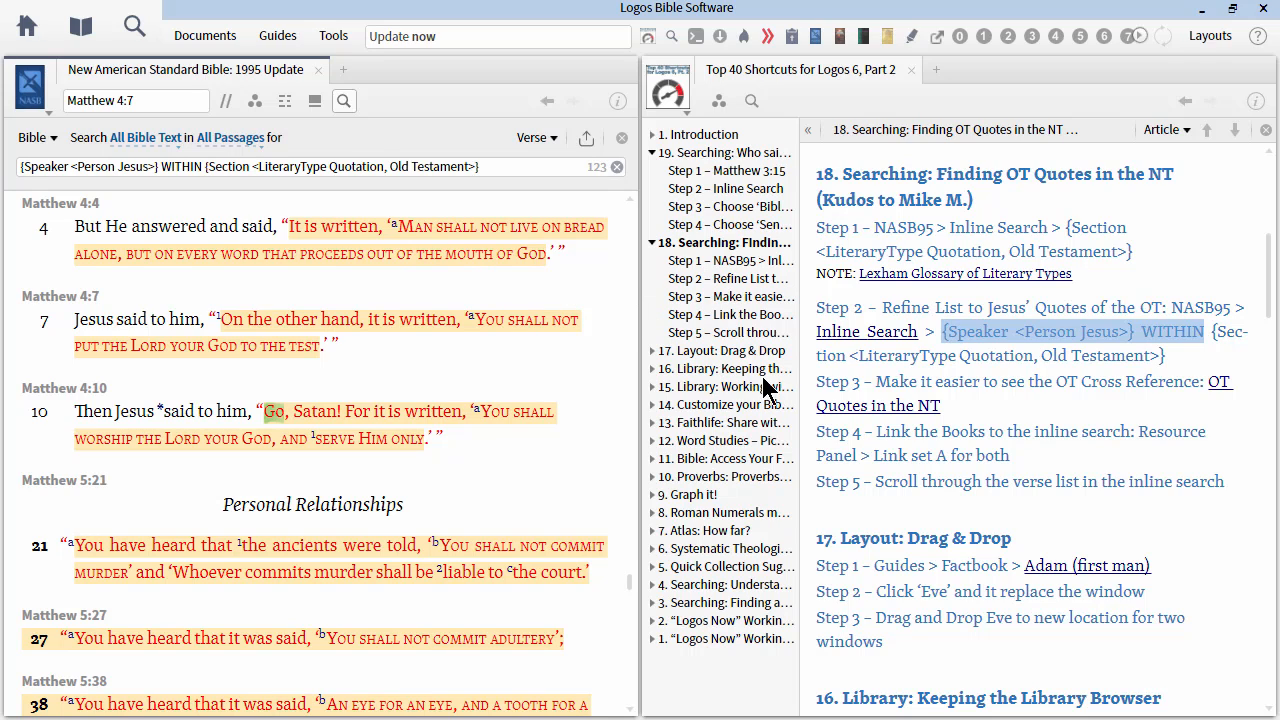
click(1217, 397)
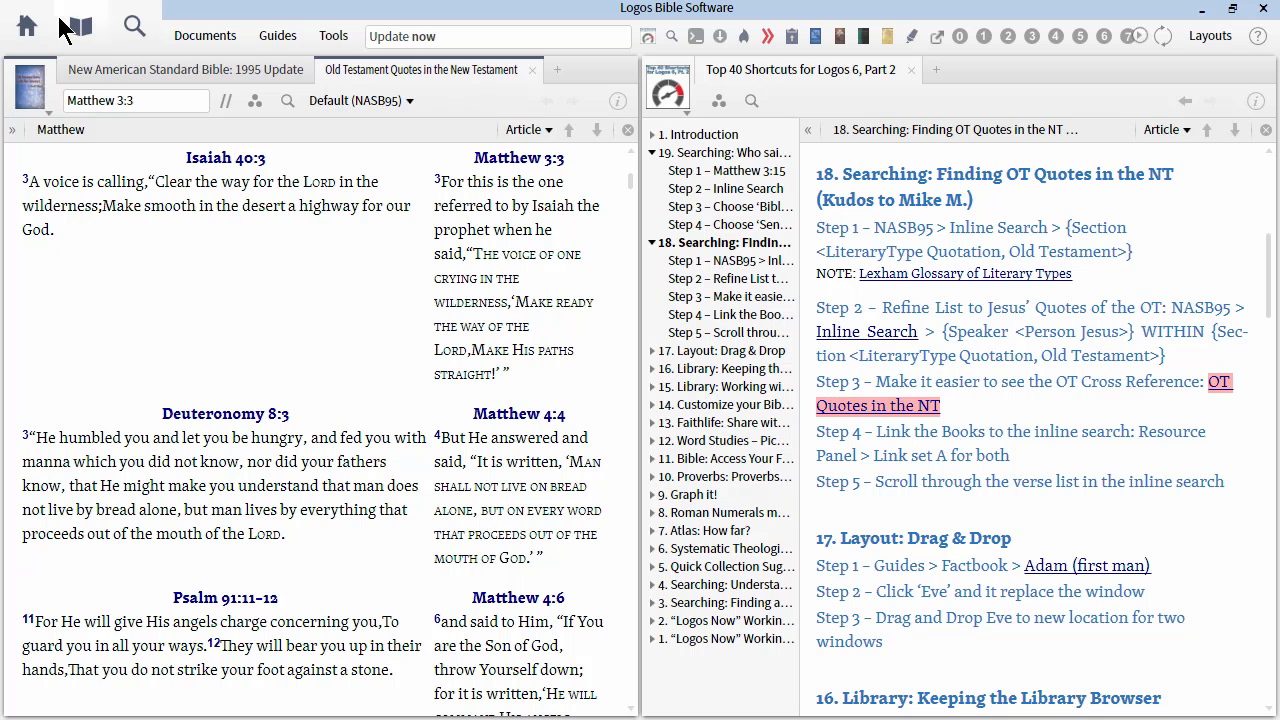
drag(840, 113, 875, 66)
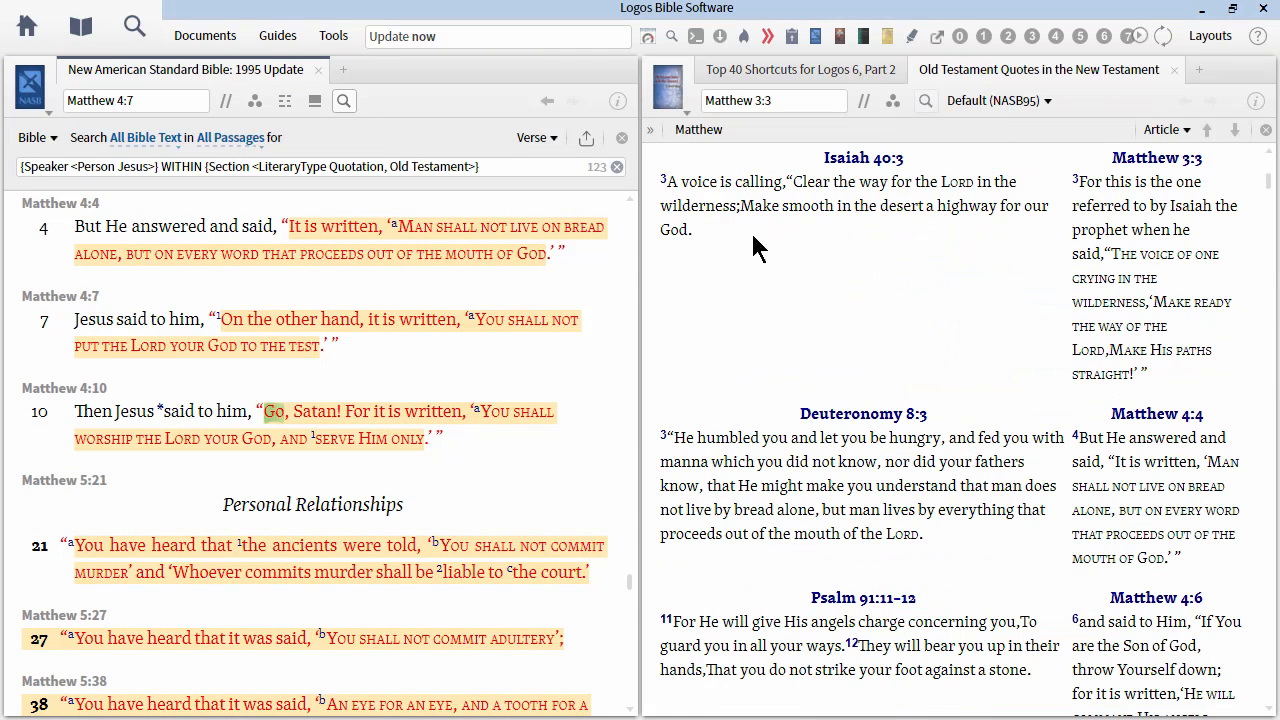
- Assign both Old Testament Quotes in the New Testament and the NASB95 to link set A
click(668, 88)
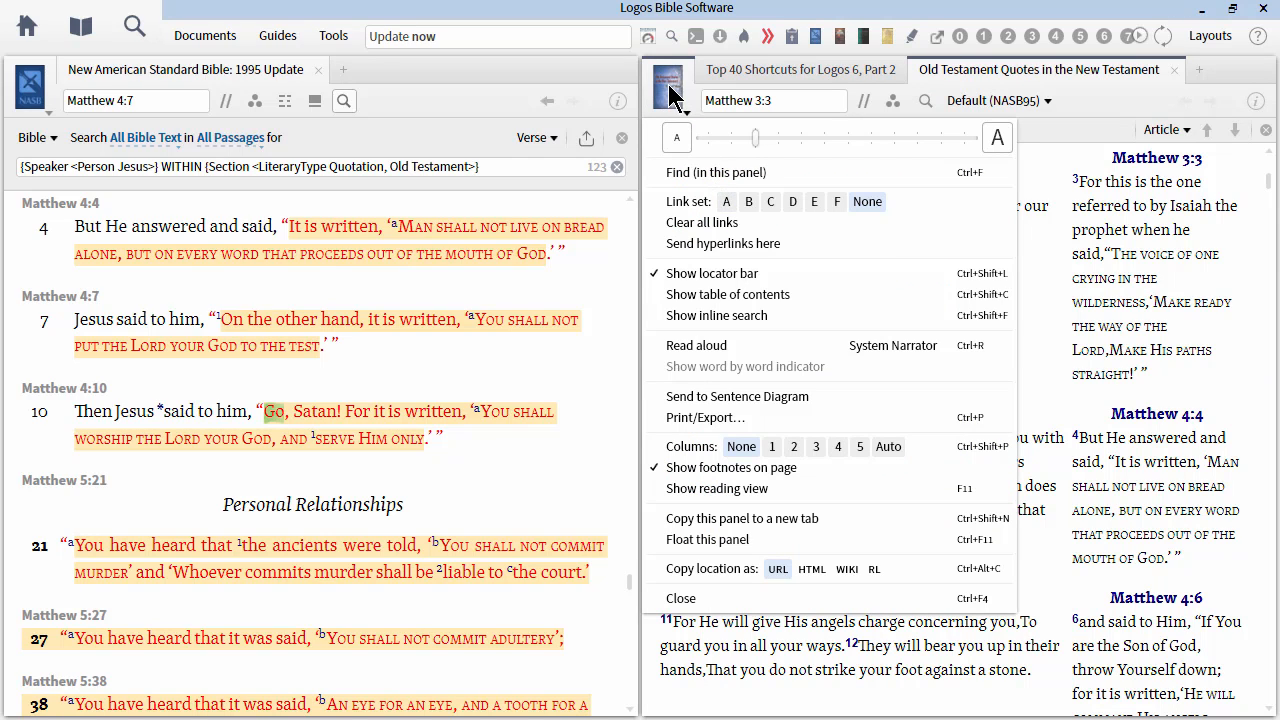
click(726, 201)
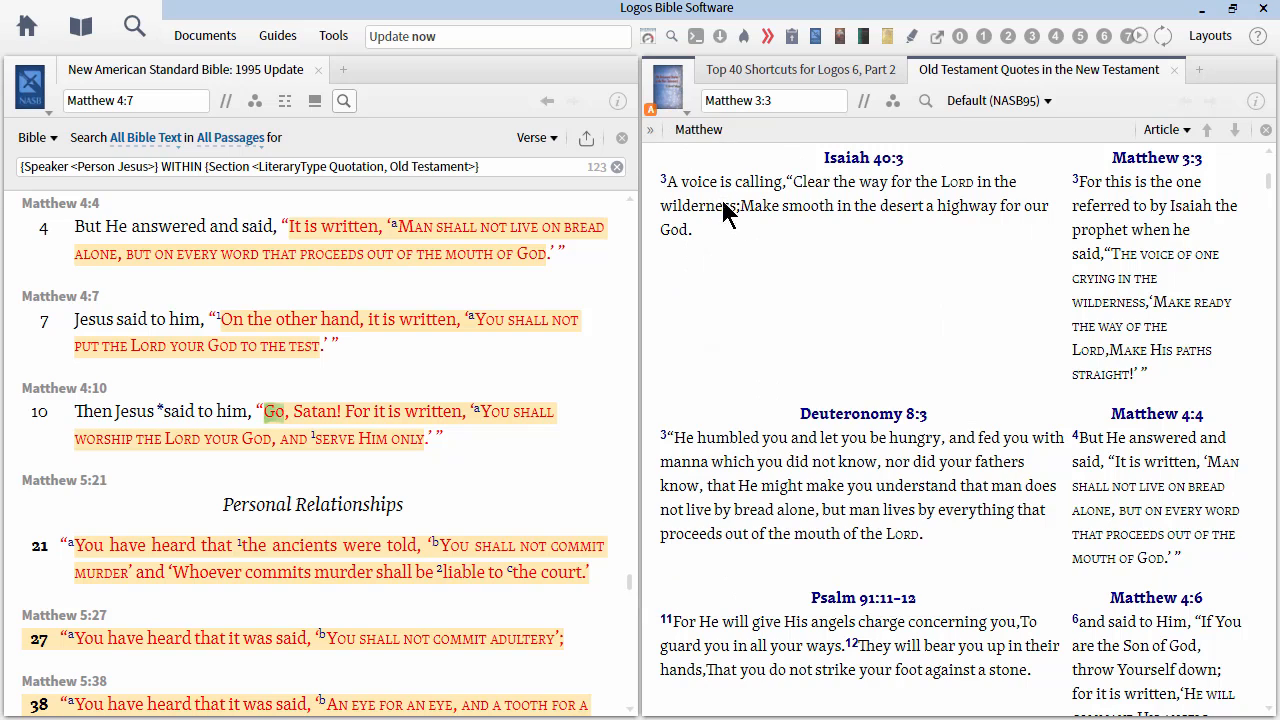
click(38, 93)
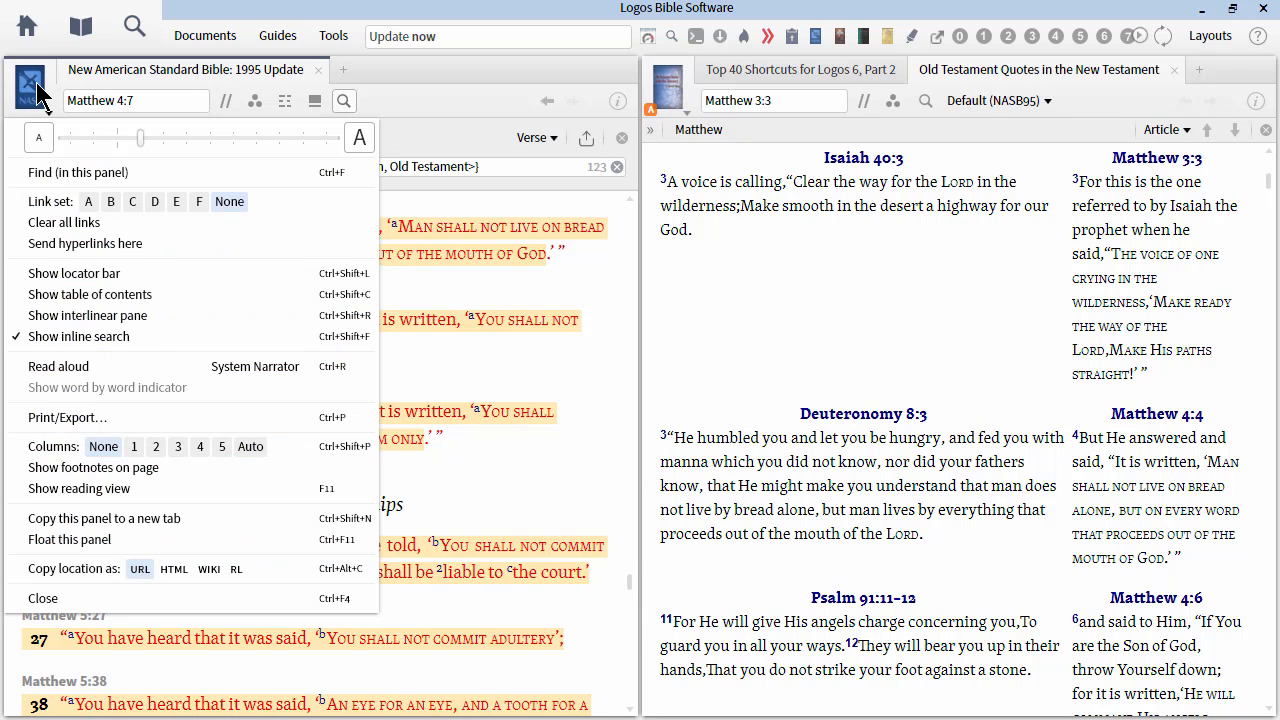
click(89, 198)
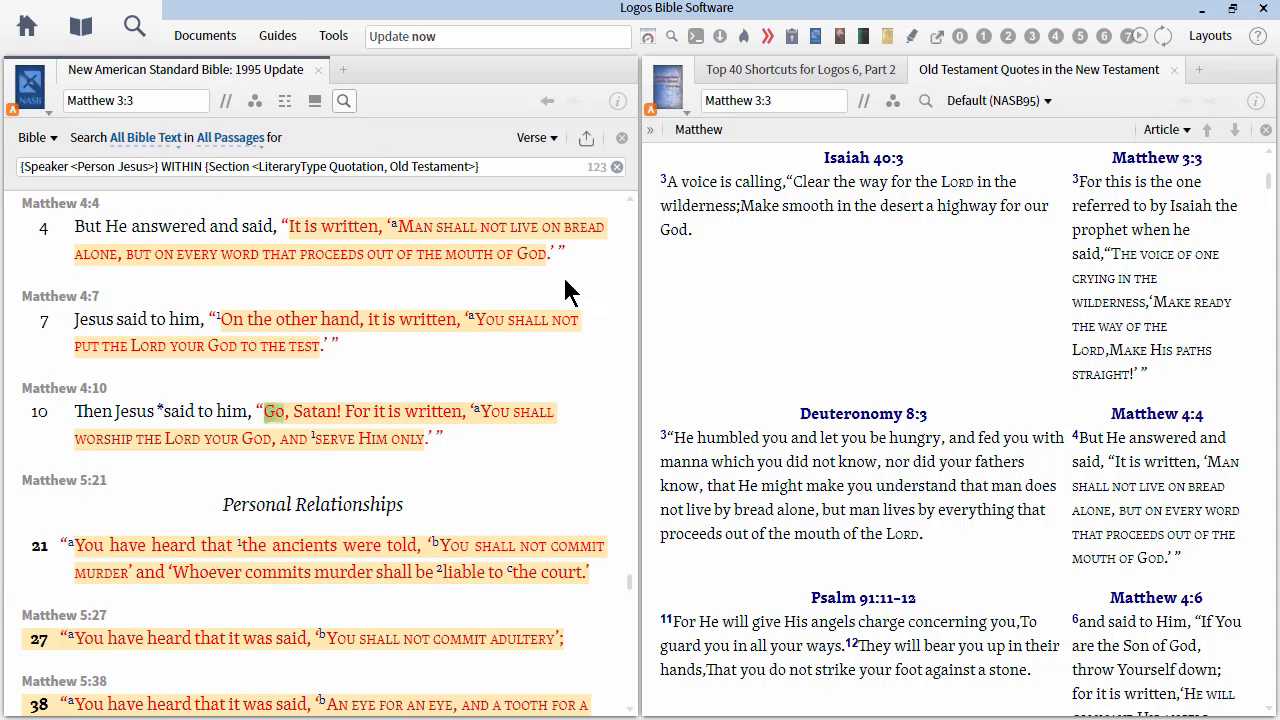
- Compare Jesus' quotations in the inline search results, from Matthew 4:4 to Matthew 4:10, with their Old Testament sources in the linked resource
click(630, 712)
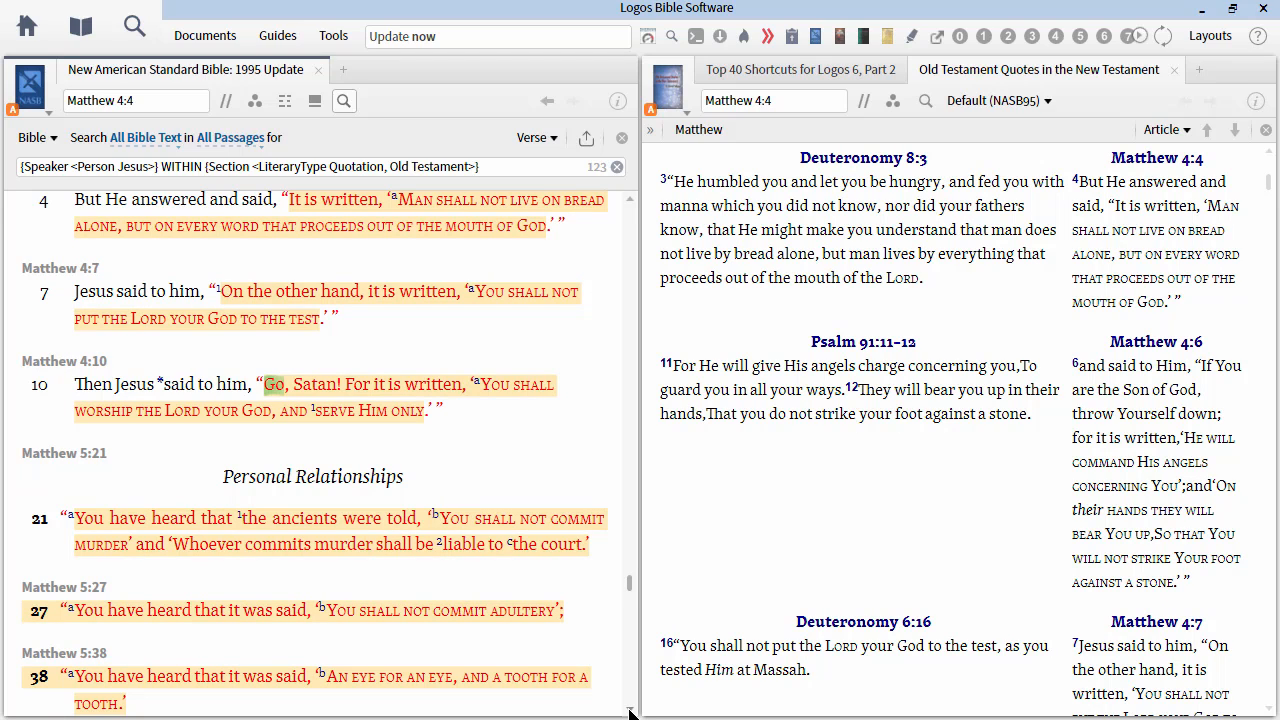
click(630, 712)
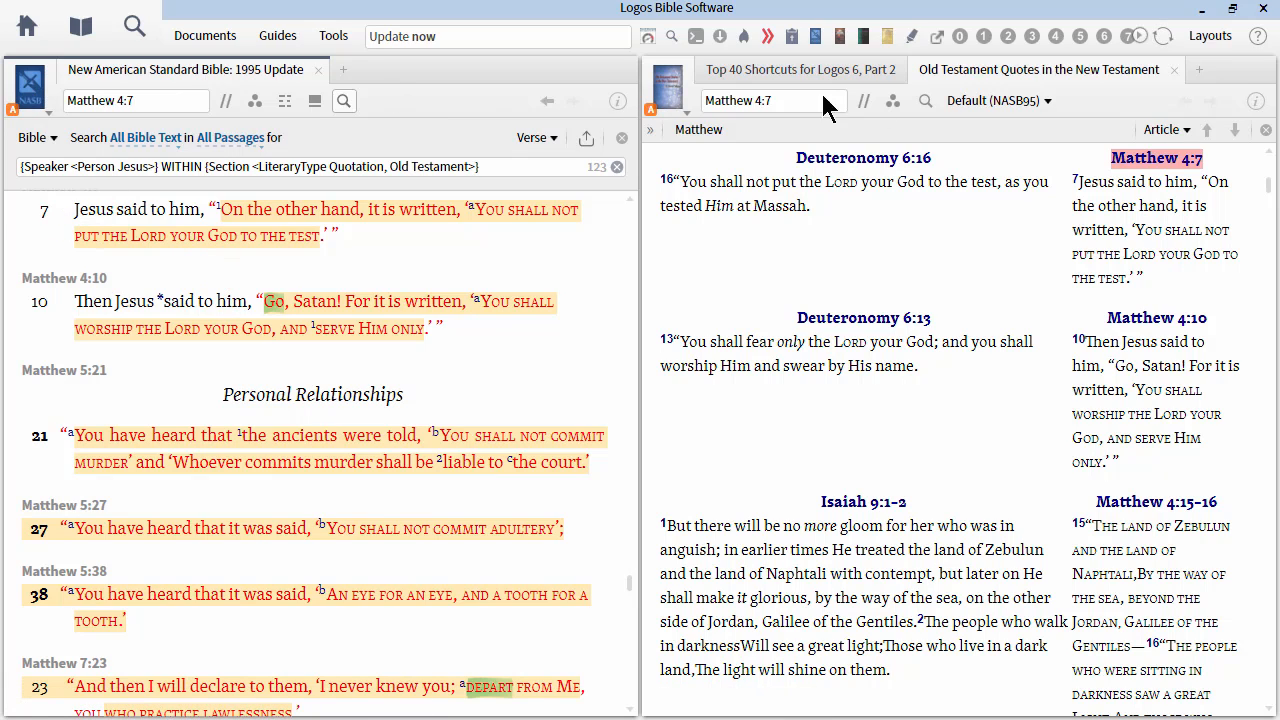
mouse_move(1086, 78)
mouse_move(468, 210)
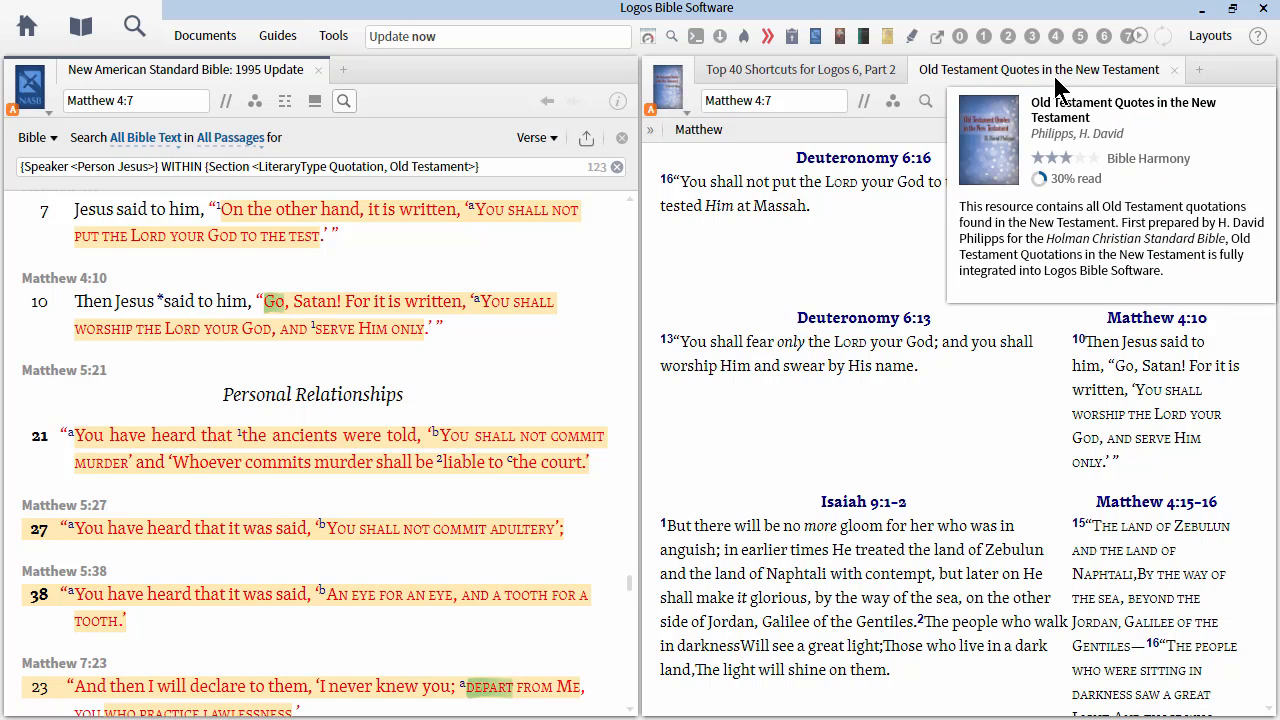
click(533, 375)
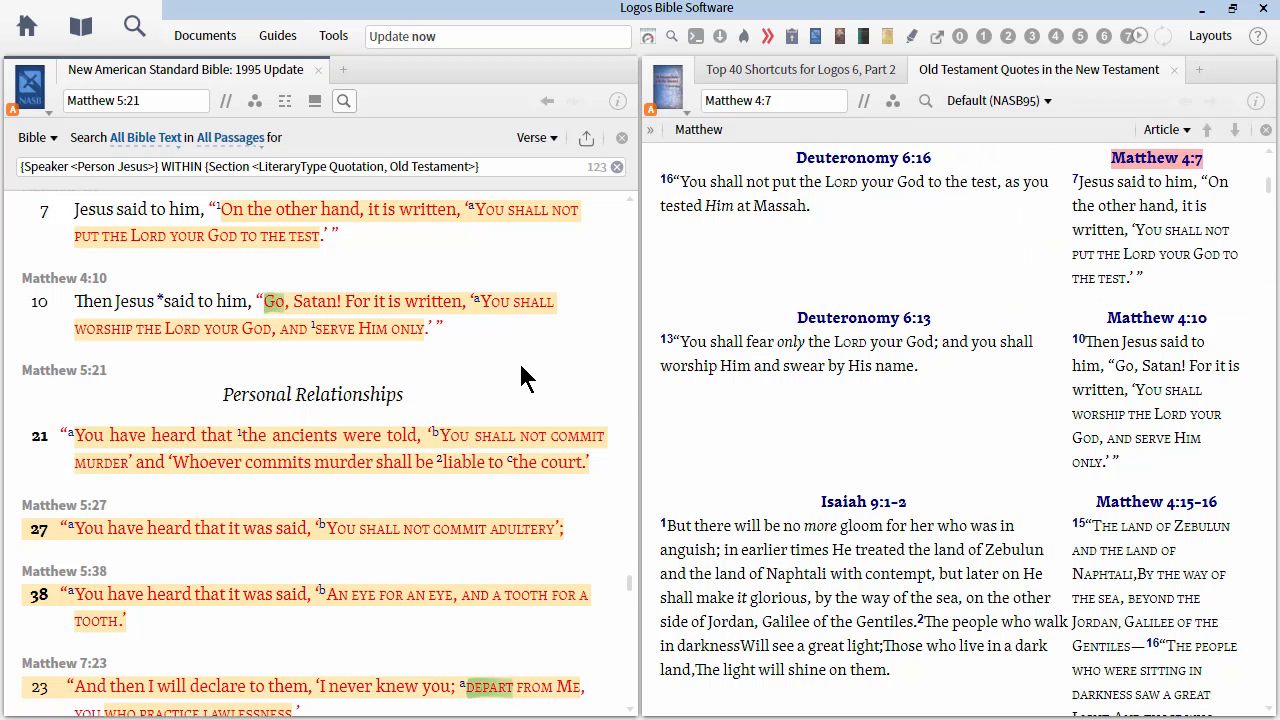
scroll(506, 354, down, 1)
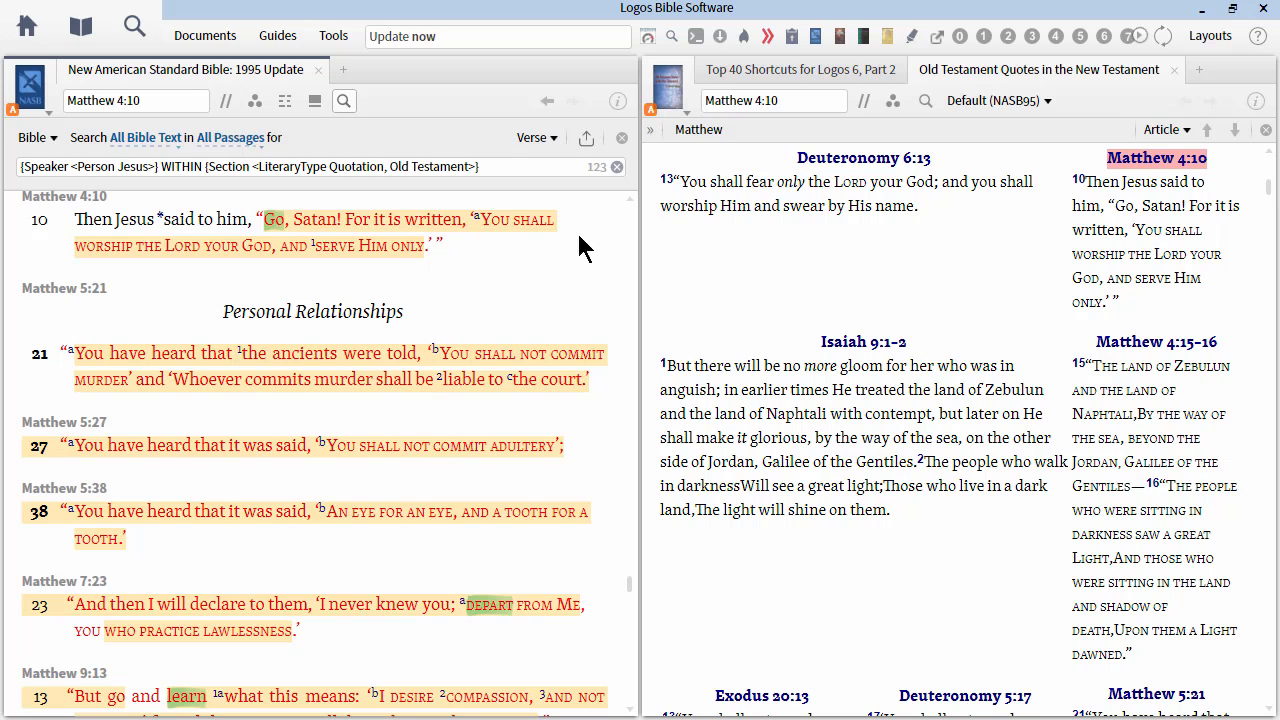
- Close Old Testament Quotes in the New Testament and the NASB95, and bring up tip 17, Layout: Drag & Drop, in the guide
click(1175, 71)
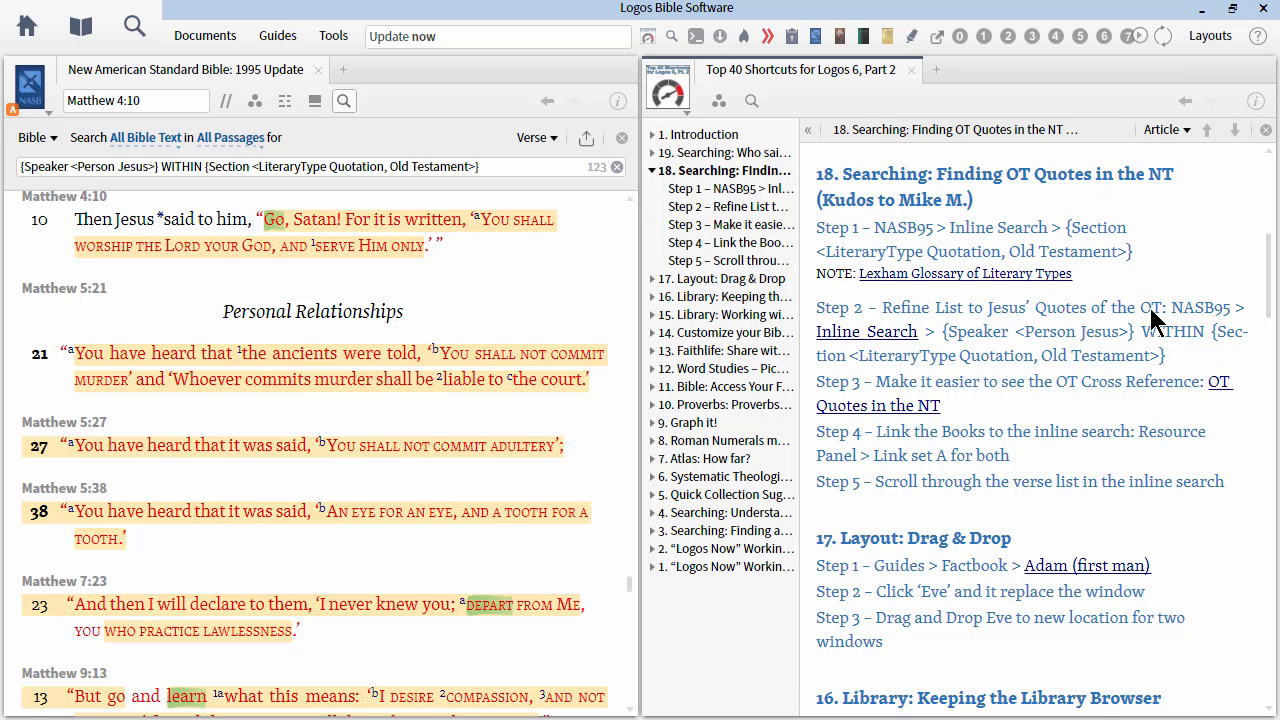
scroll(1112, 522, down, 3)
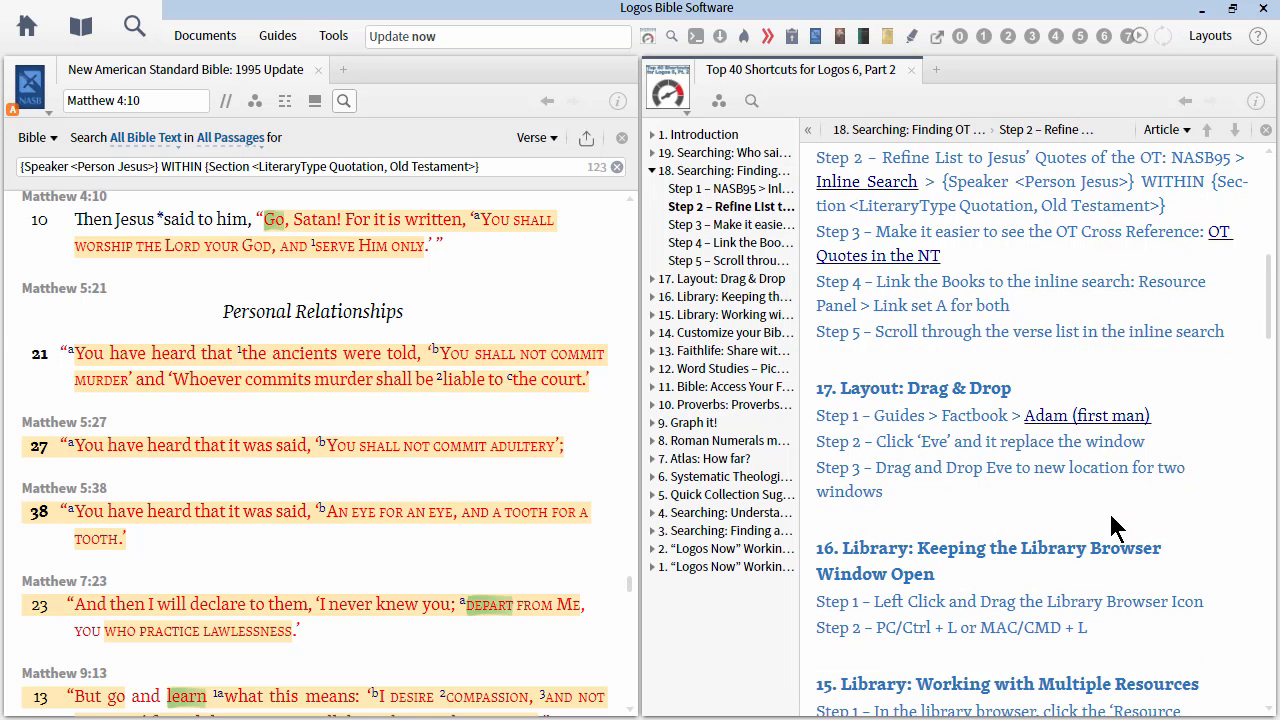
key(alt+Tab)
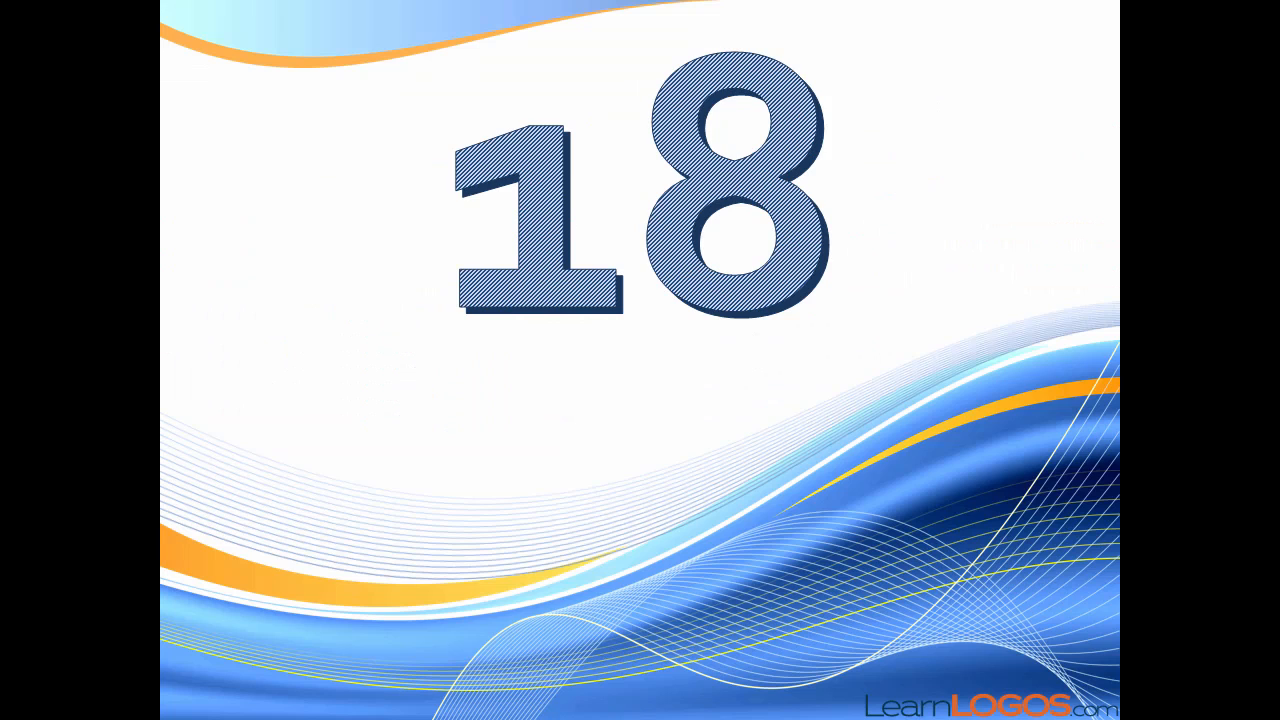
key(alt+Tab)
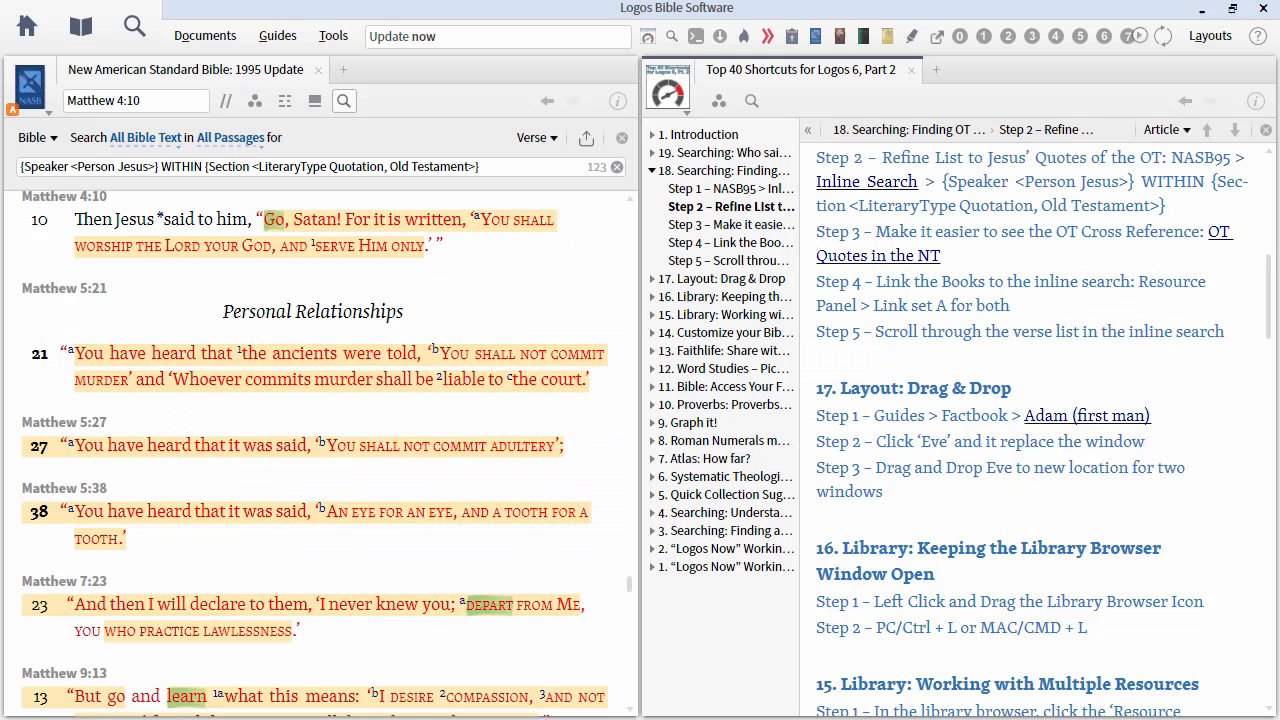
scroll(1148, 530, down, 4)
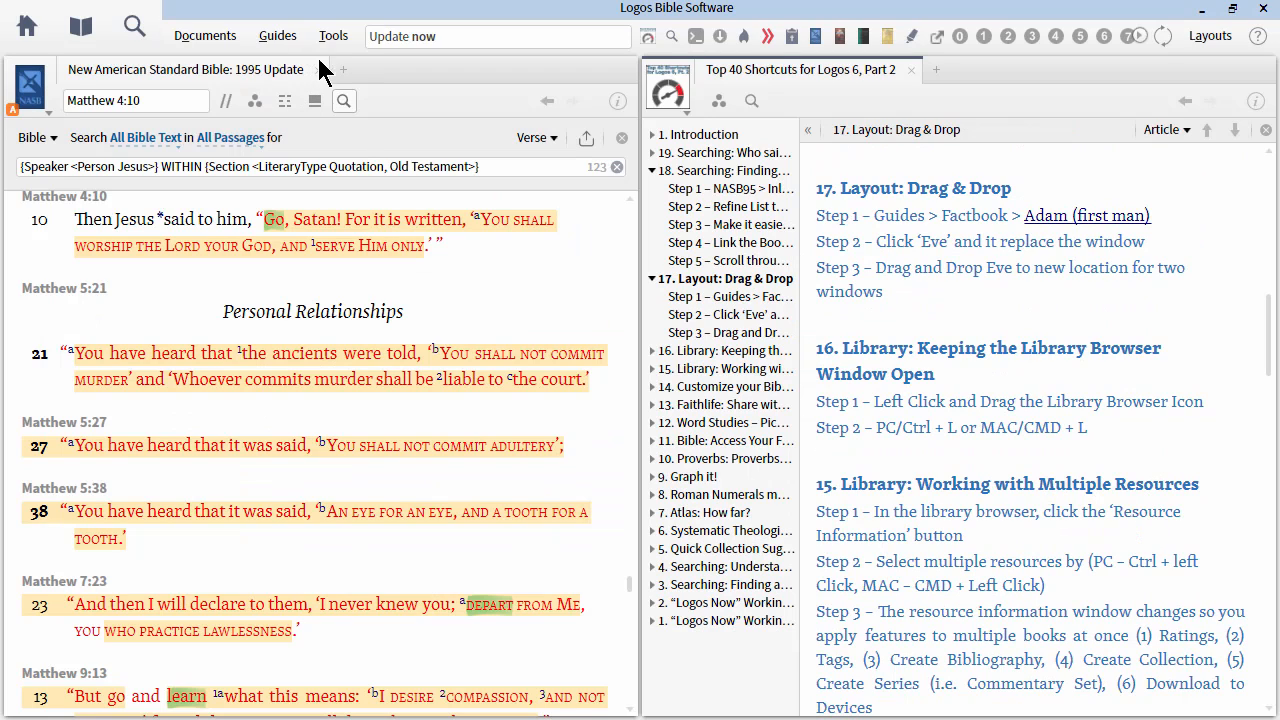
click(315, 69)
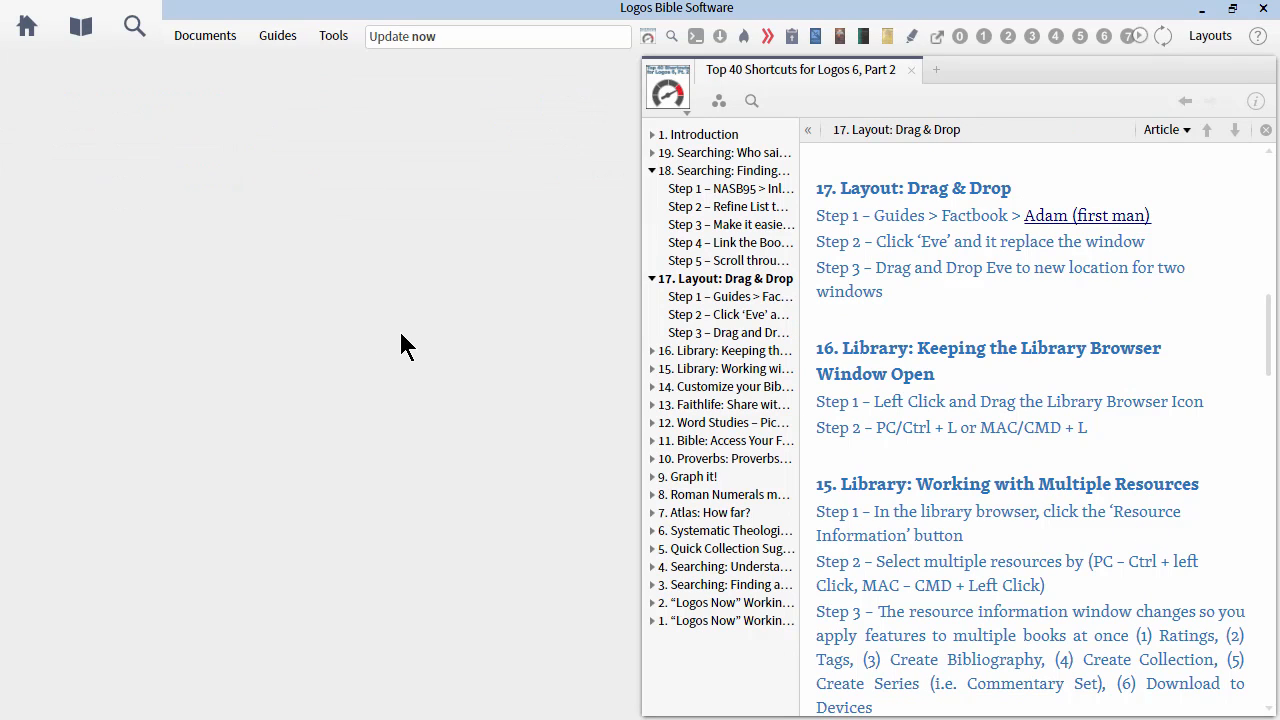
- Open the Factbook and look up the person Adam (first man) by searching for "adam"
click(340, 36)
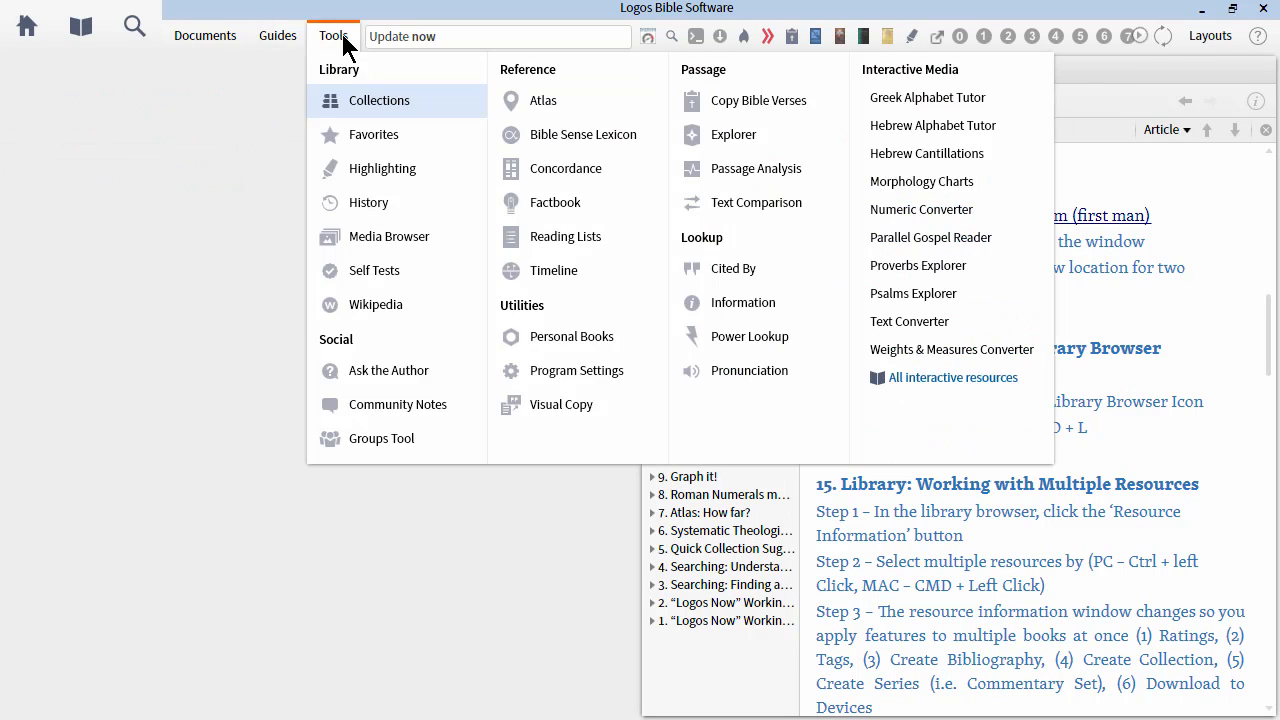
click(532, 204)
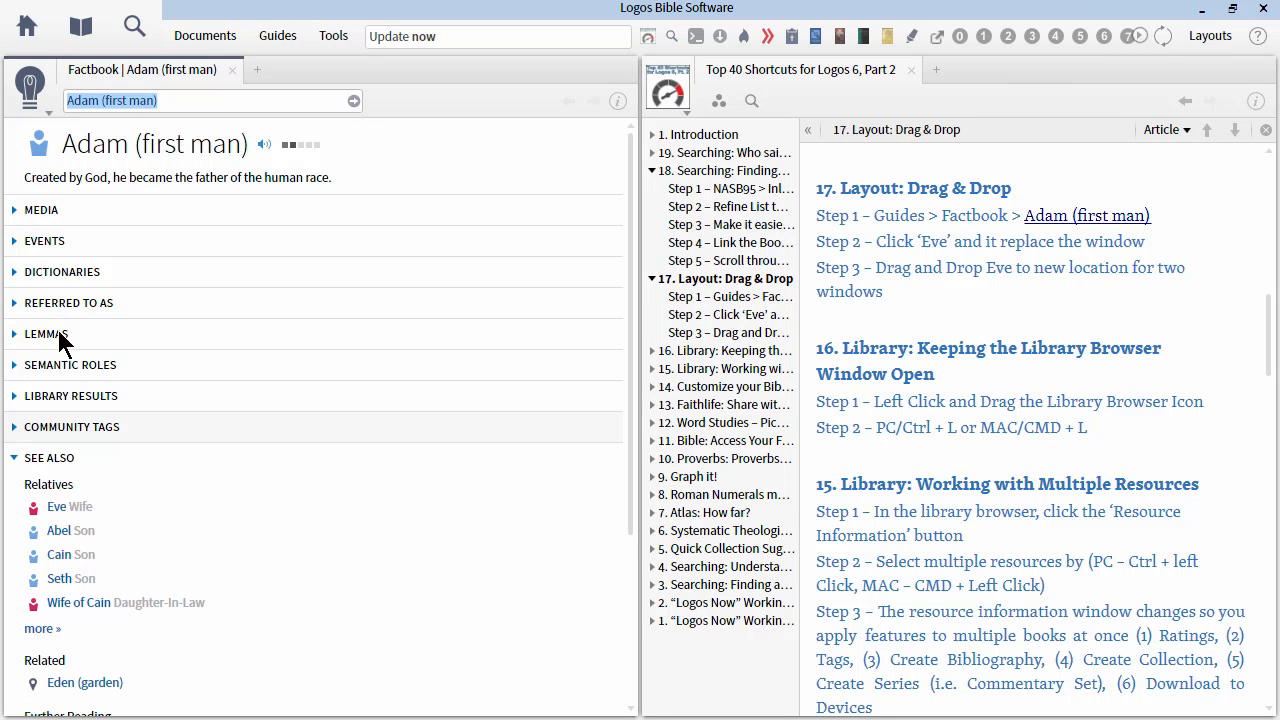
click(162, 101)
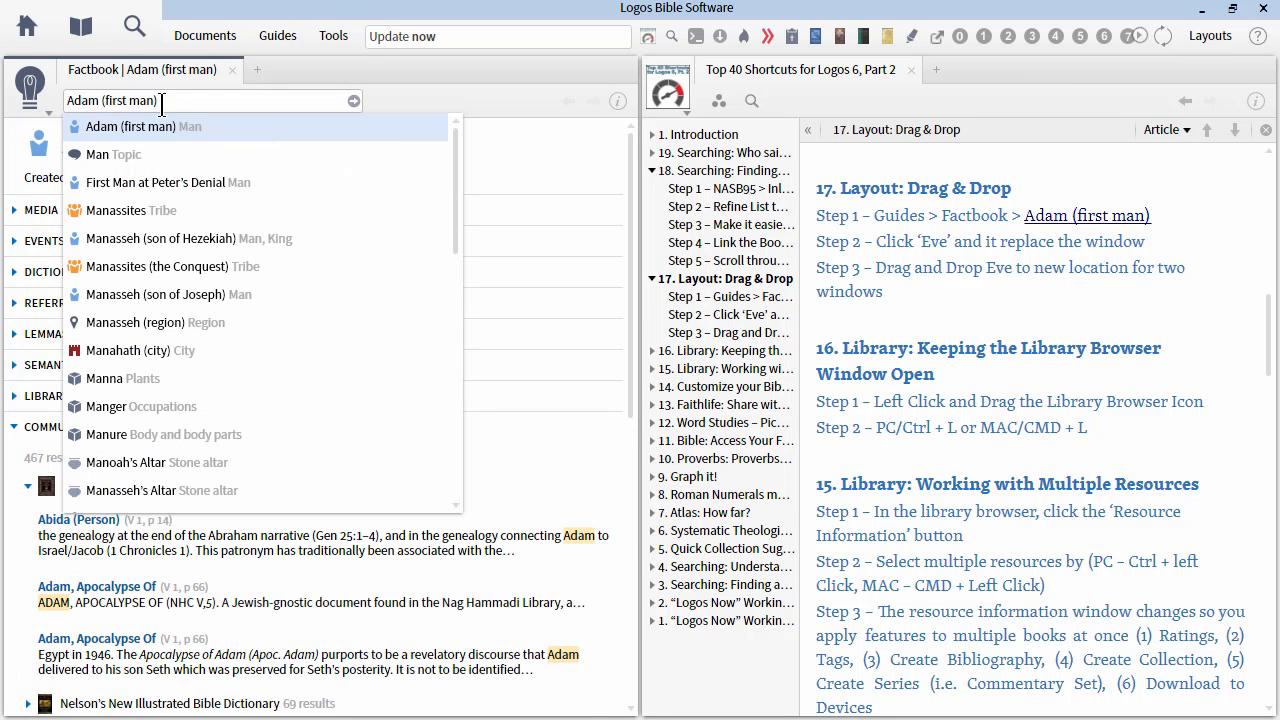
key(ctrl+a)
text(adam)
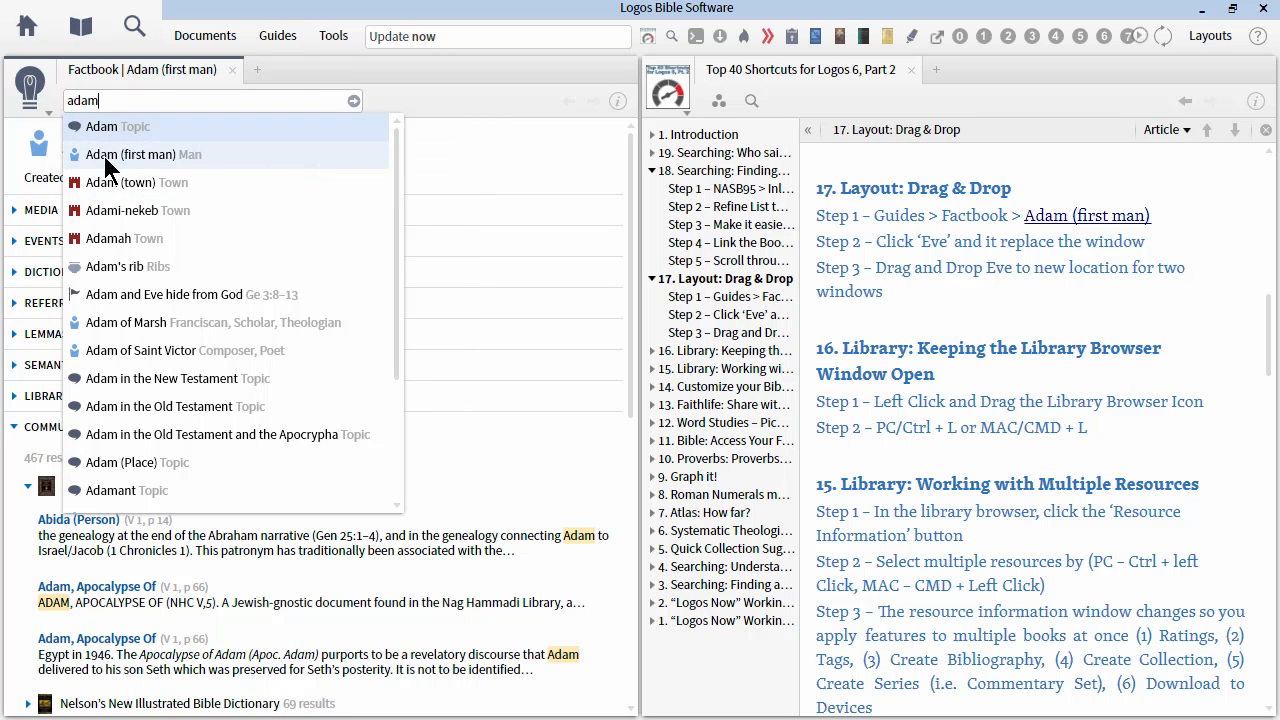
mouse_move(178, 156)
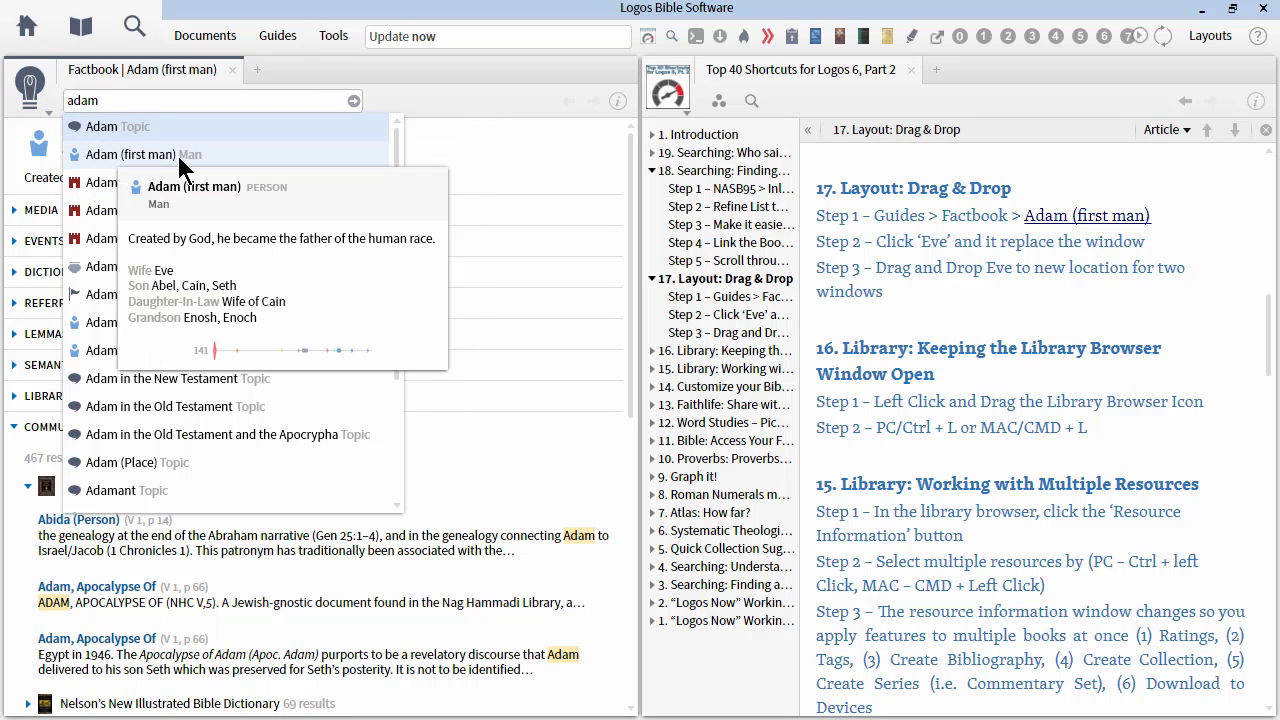
click(82, 154)
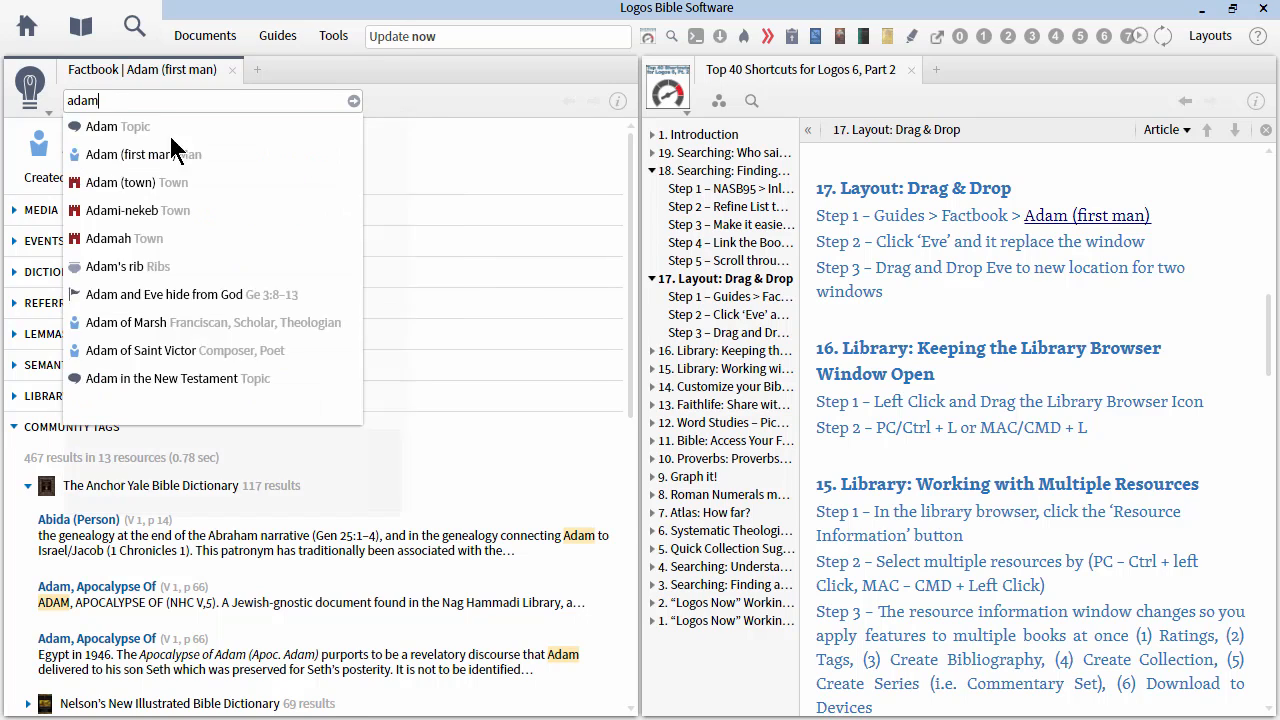
- Open Eve's Factbook article in place of Adam's, and open Adam's article from her relatives as a separate tab in the guide's pane
mouse_move(54, 518)
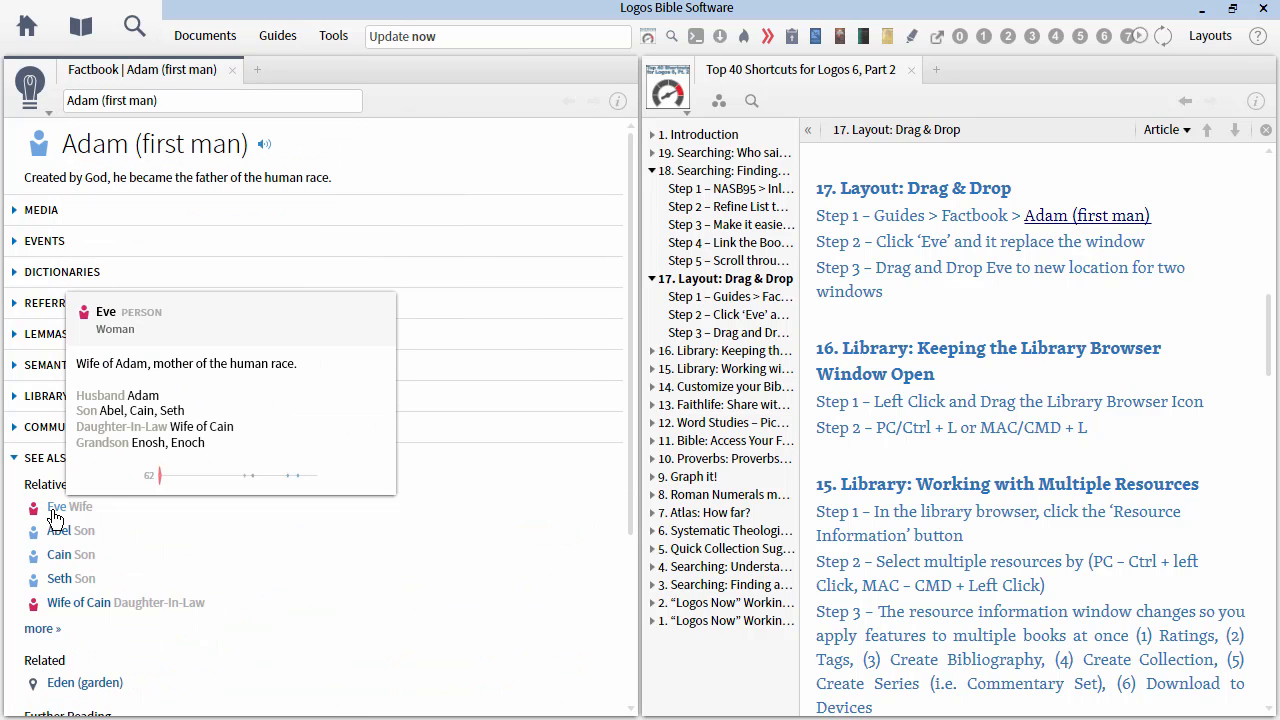
click(53, 518)
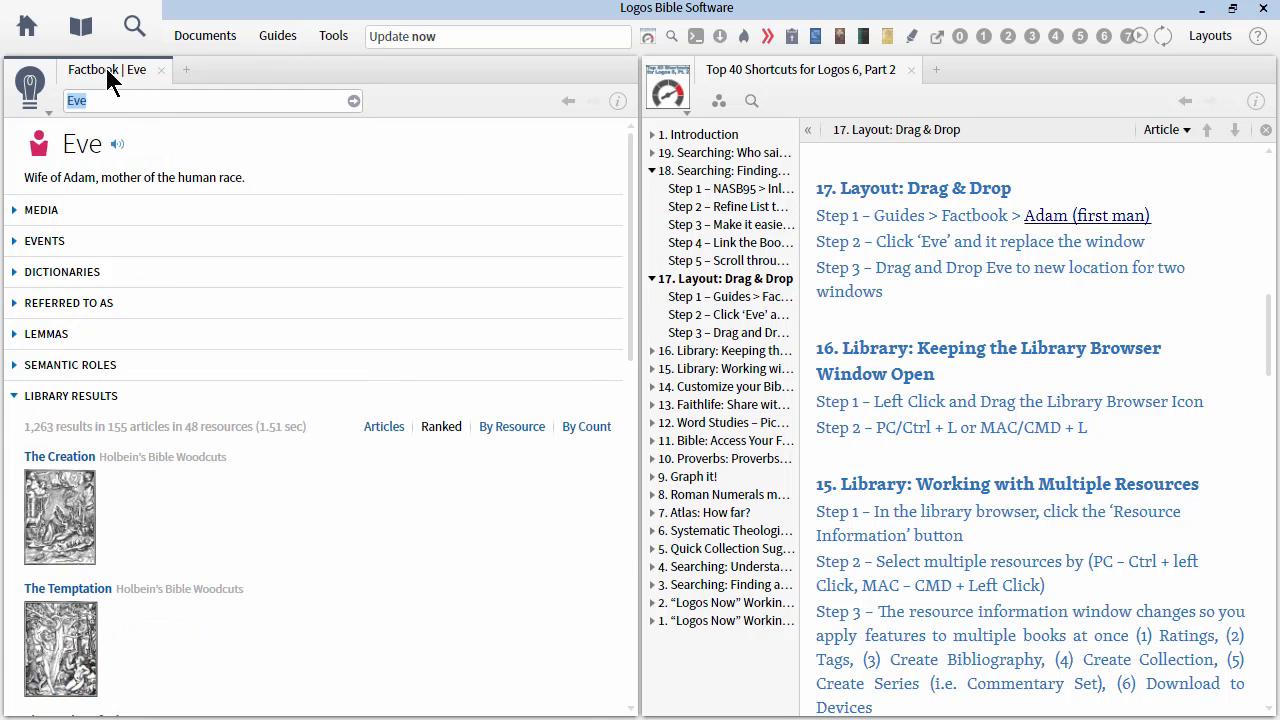
click(119, 400)
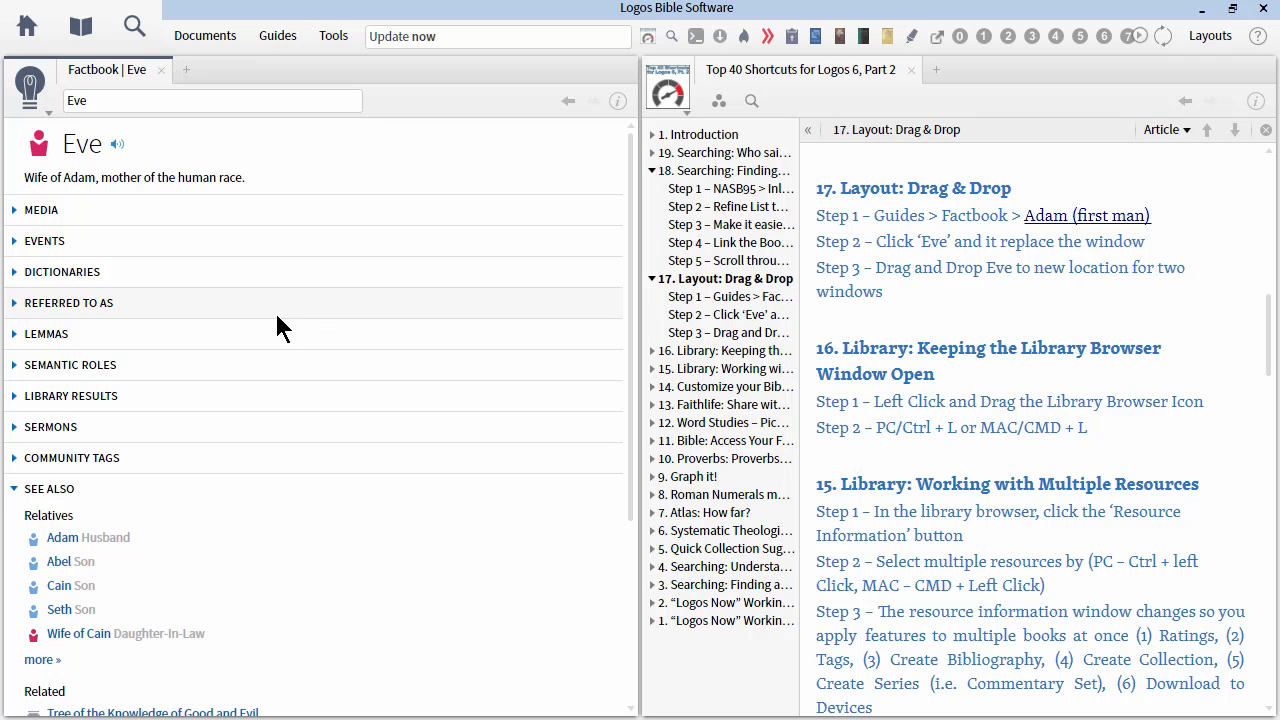
mouse_move(60, 548)
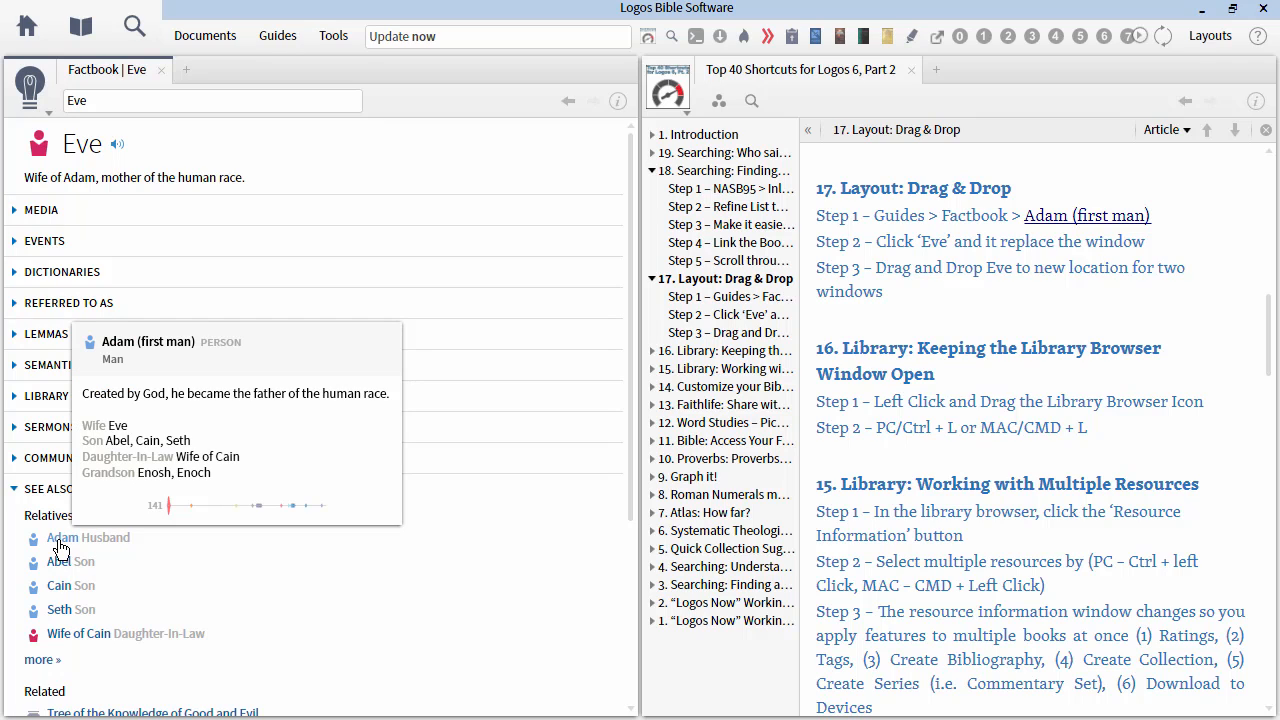
mouse_move(60, 548)
mouse_down()
mouse_move(930, 97)
mouse_move(932, 74)
mouse_move(940, 83)
mouse_up()
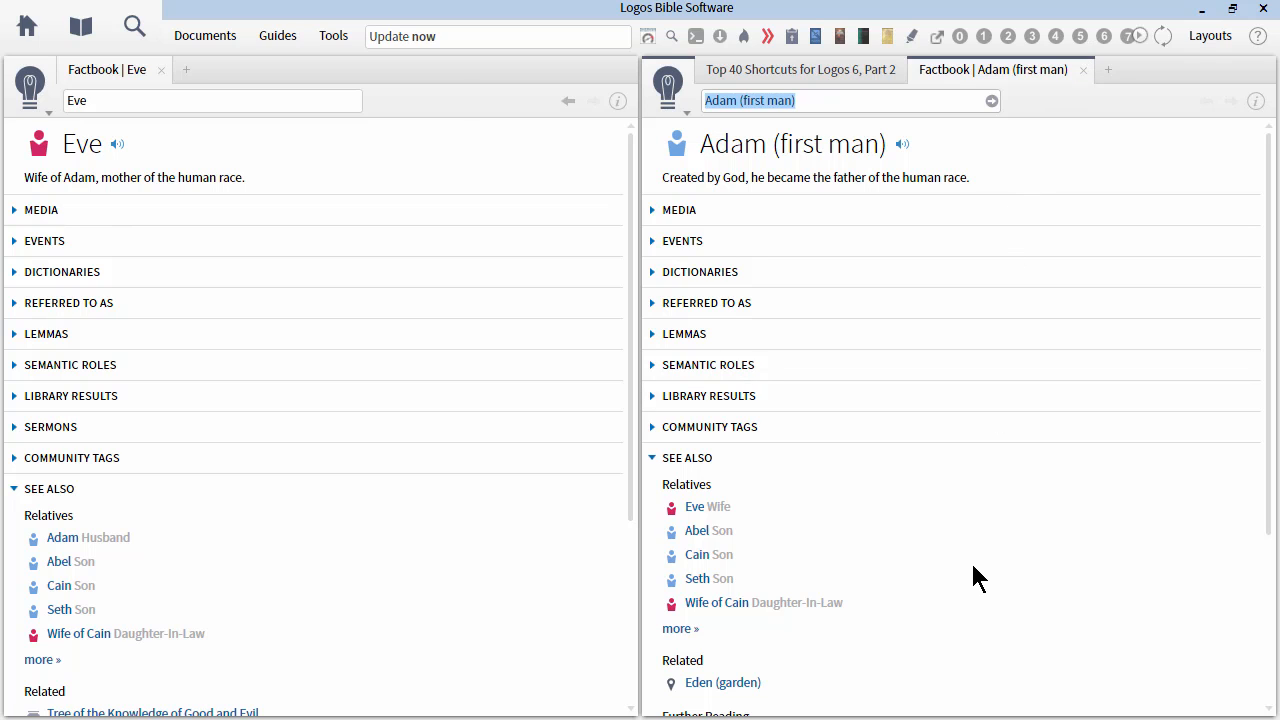
- Close Adam's Factbook tab and Eve's See Also section, and switch to the presentation slides
click(1083, 70)
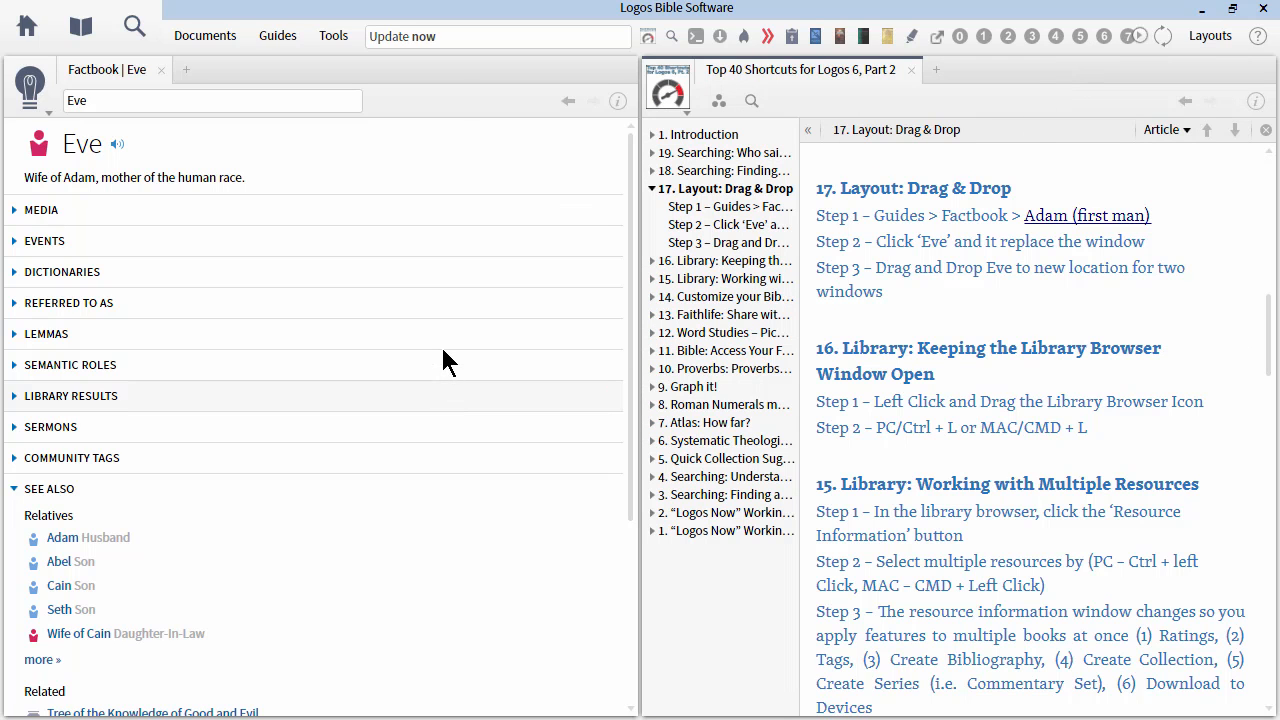
click(41, 492)
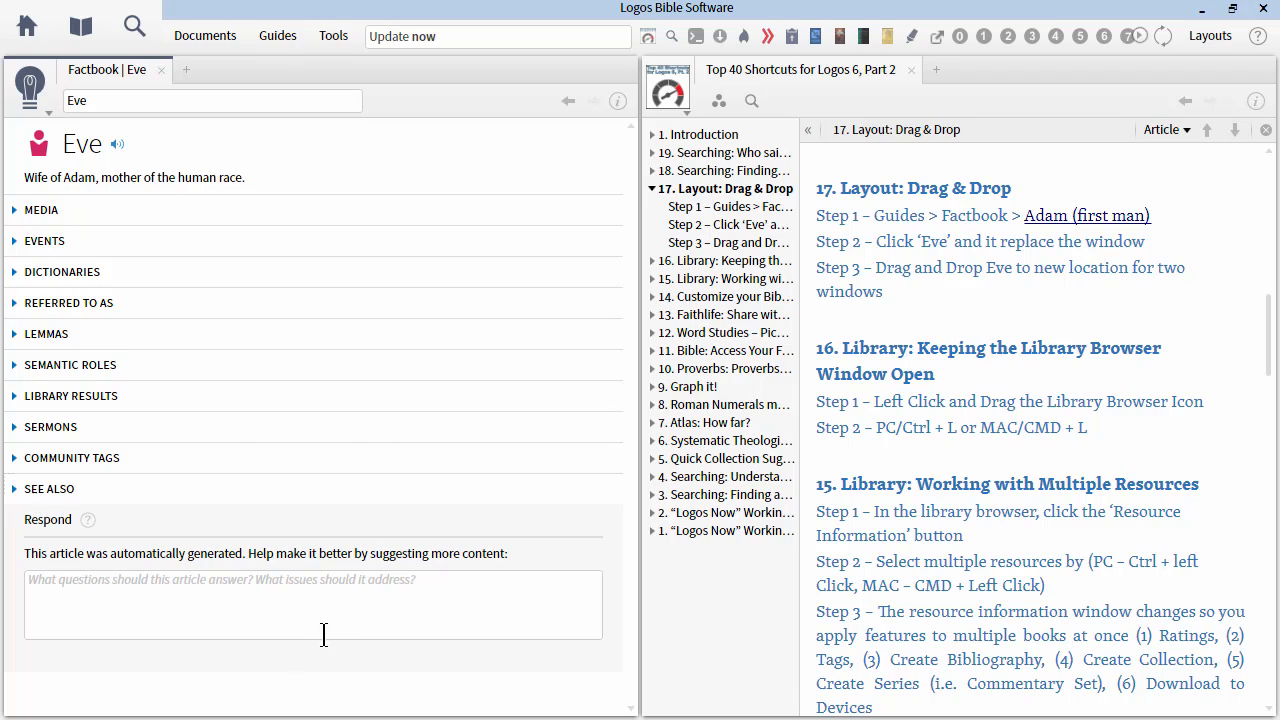
key(alt+Tab)
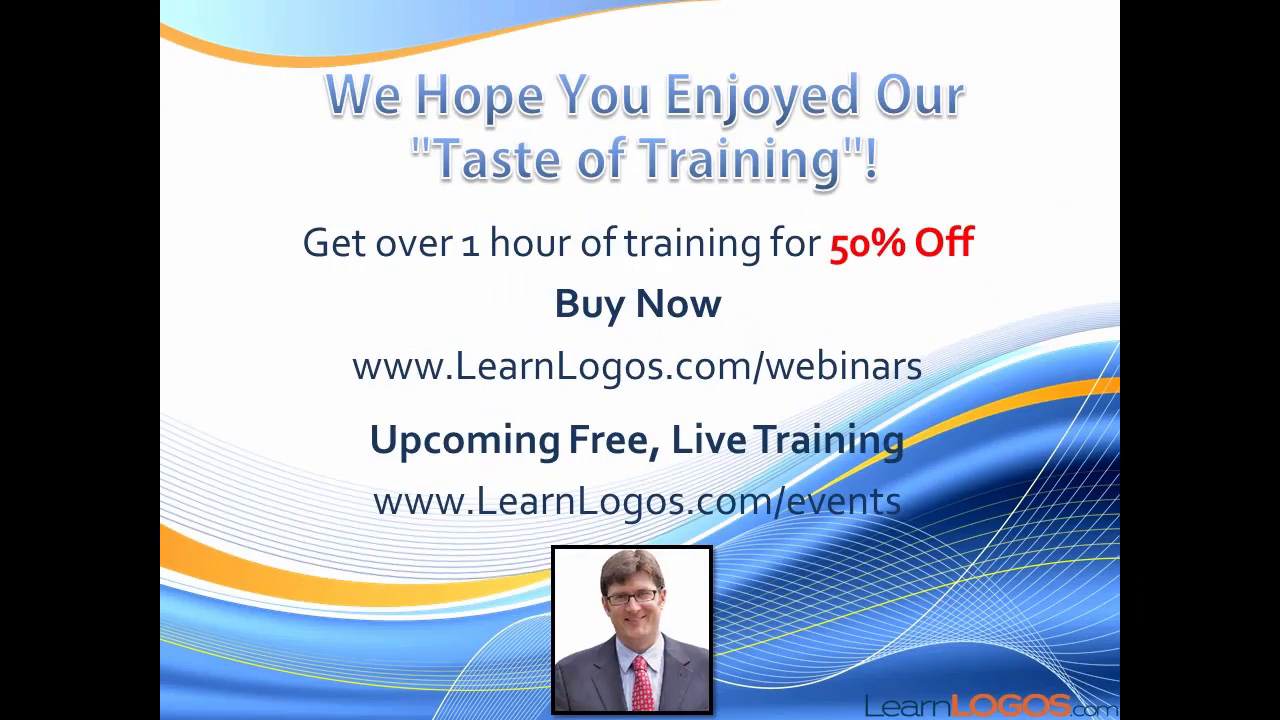